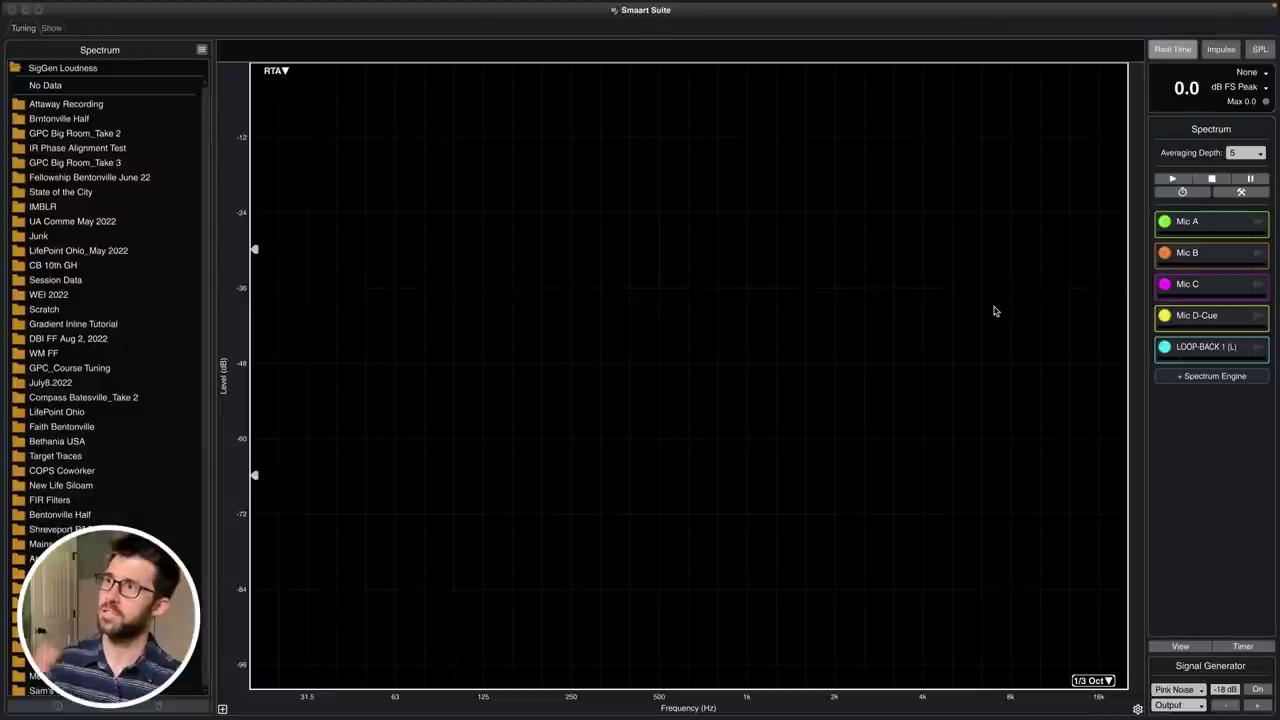
# Start the Mic A noise-floor measurement, then return to the transfer function layout.
pyautogui.click(802, 322)
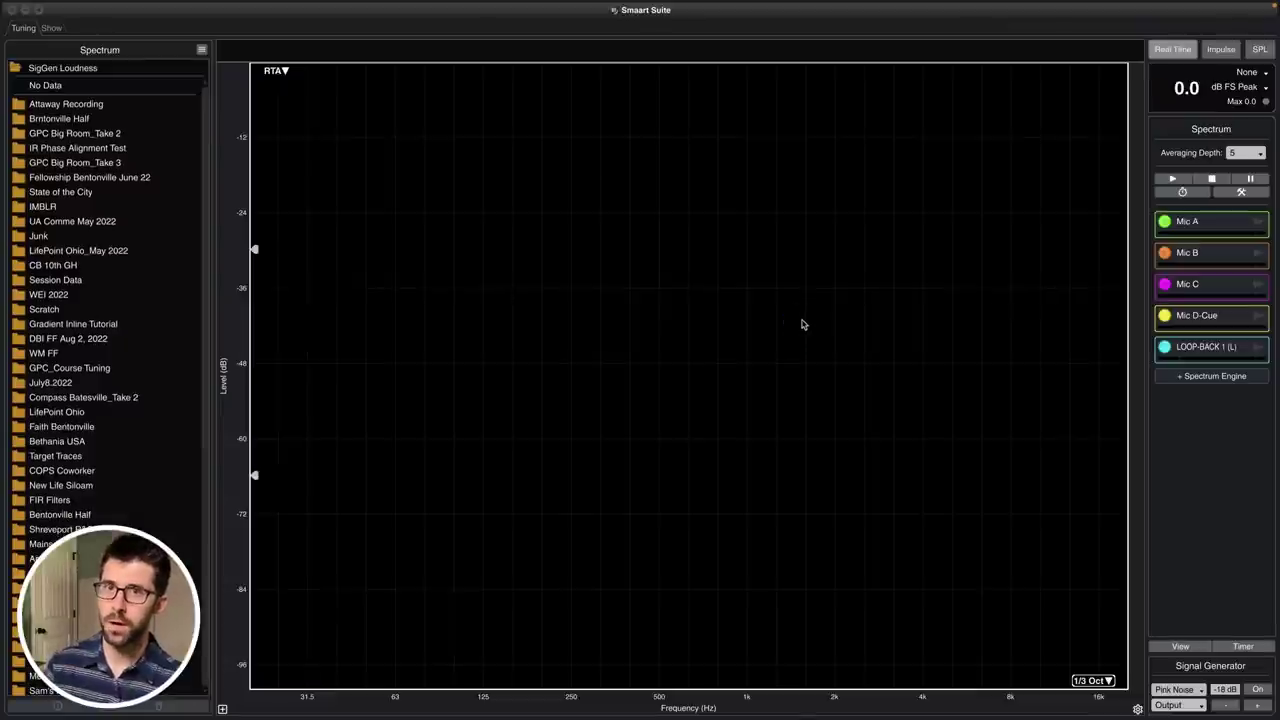
pyautogui.click(1213, 221)
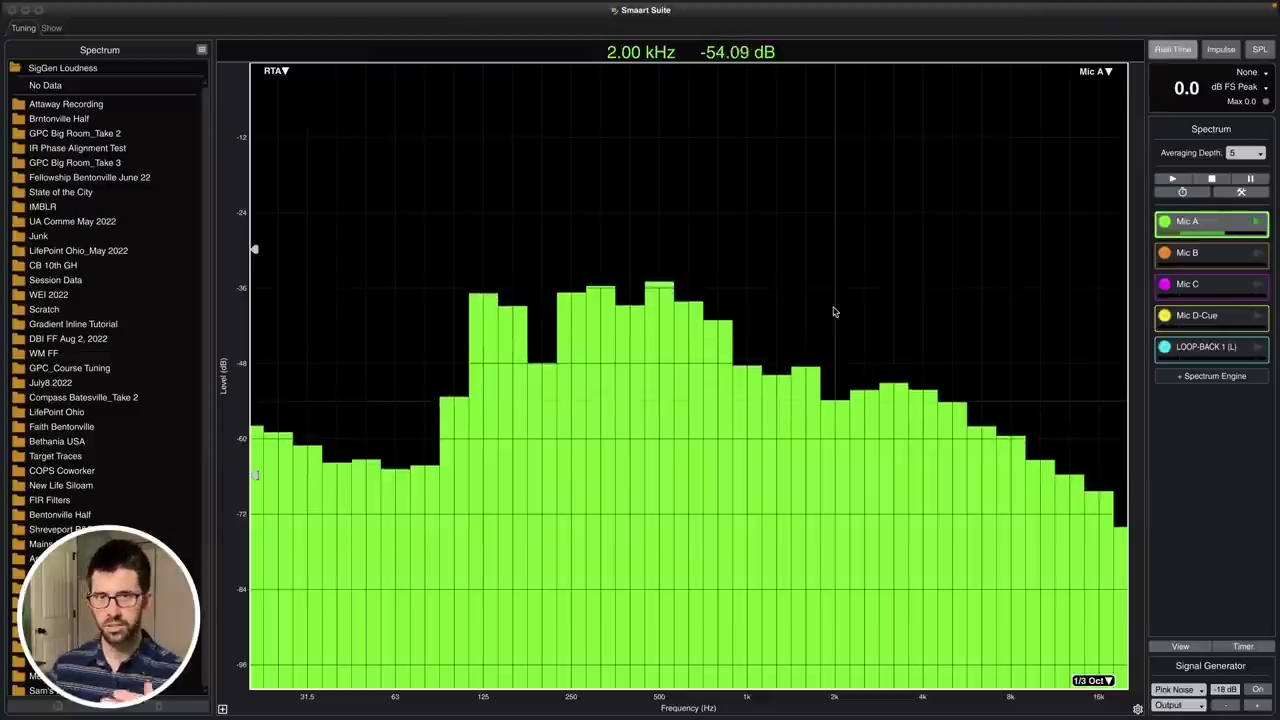
pyautogui.press('t')
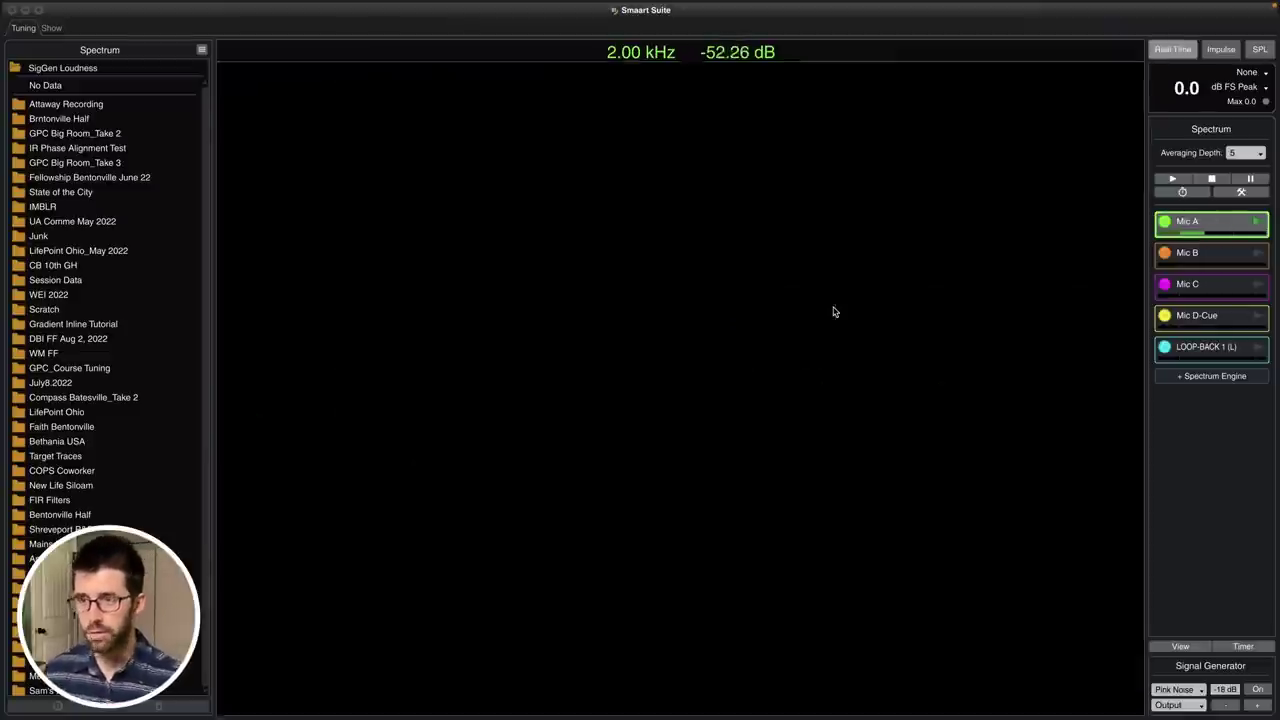
# With the Phase plot active, start the live EQ transfer function measurement.
pyautogui.click(811, 518)
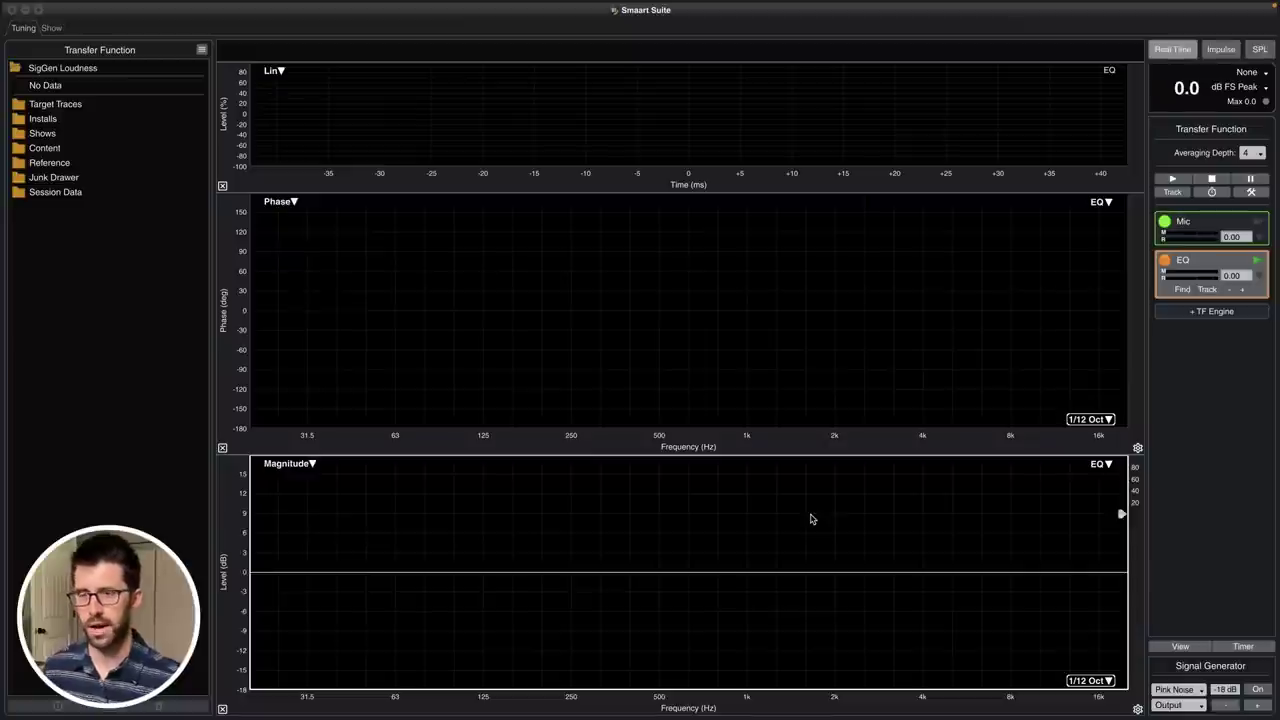
pyautogui.click(957, 368)
pyautogui.press('space')
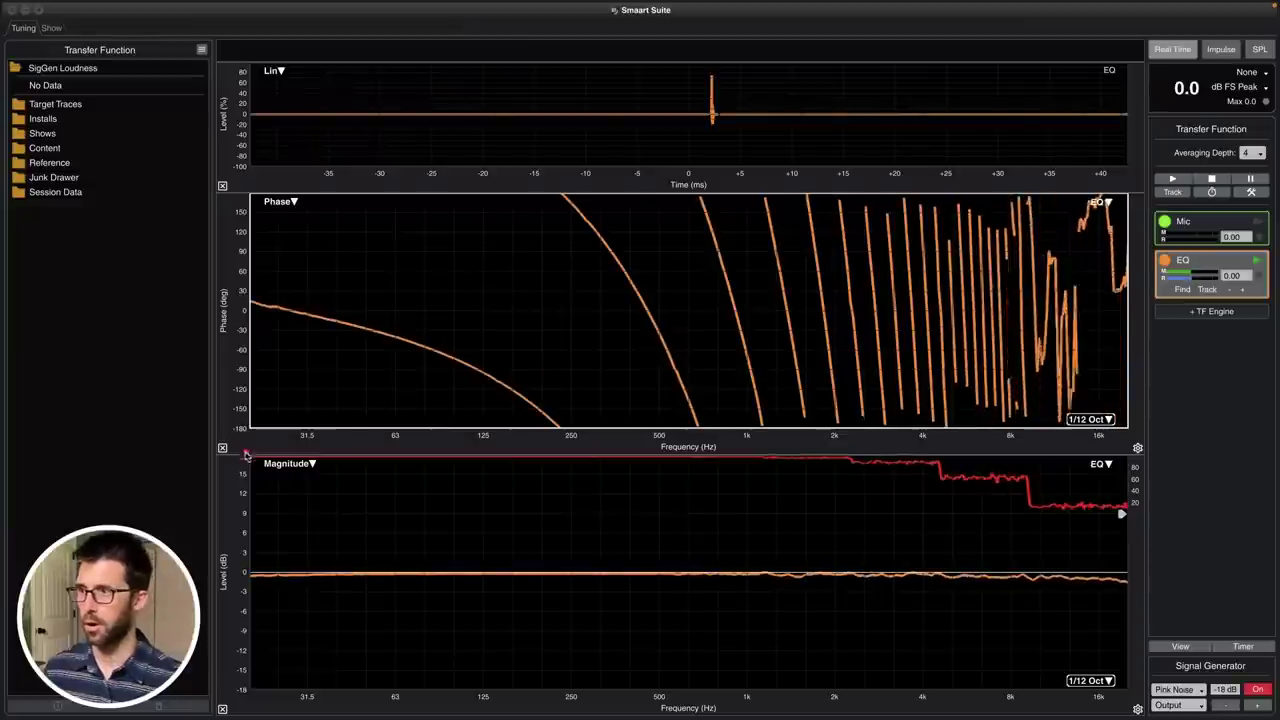
pyautogui.moveTo(230, 432)
pyautogui.mouseDown()
pyautogui.moveTo(392, 478)
pyautogui.moveTo(1092, 524)
pyautogui.moveTo(1144, 541)
pyautogui.mouseUp()
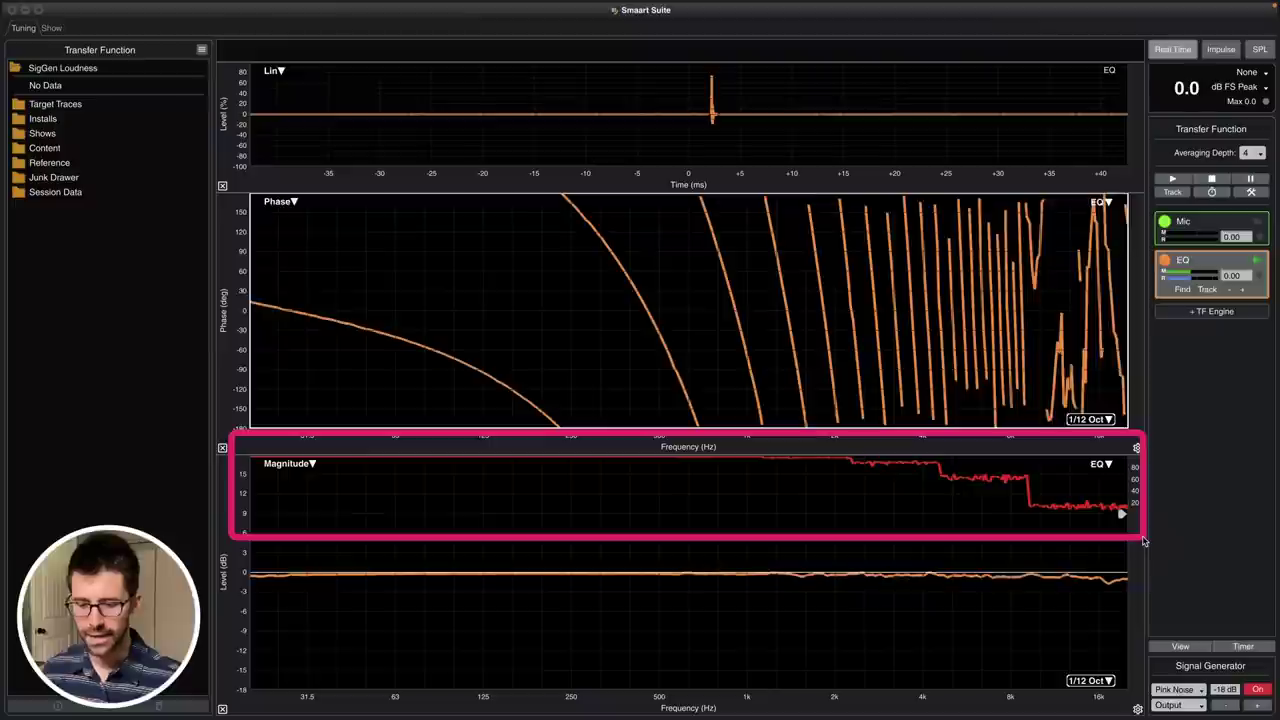
pyautogui.click(1144, 540)
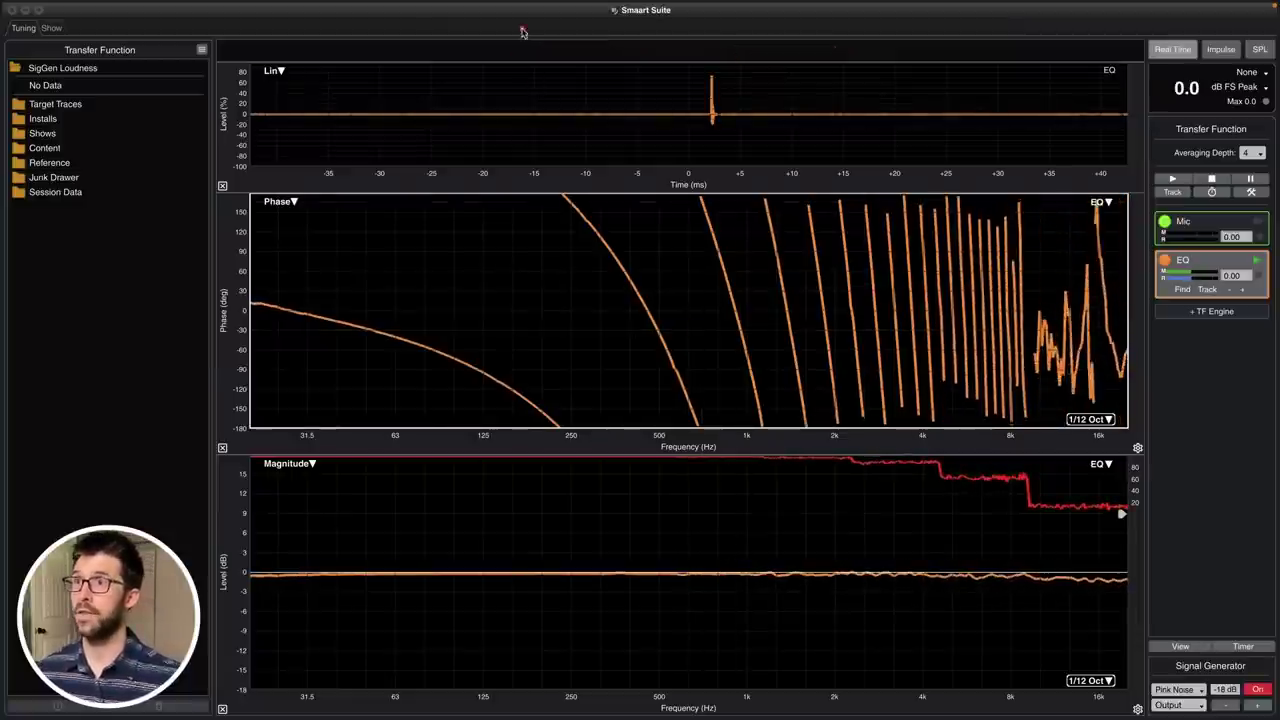
pyautogui.moveTo(516, 14); pyautogui.dragTo(817, 112)
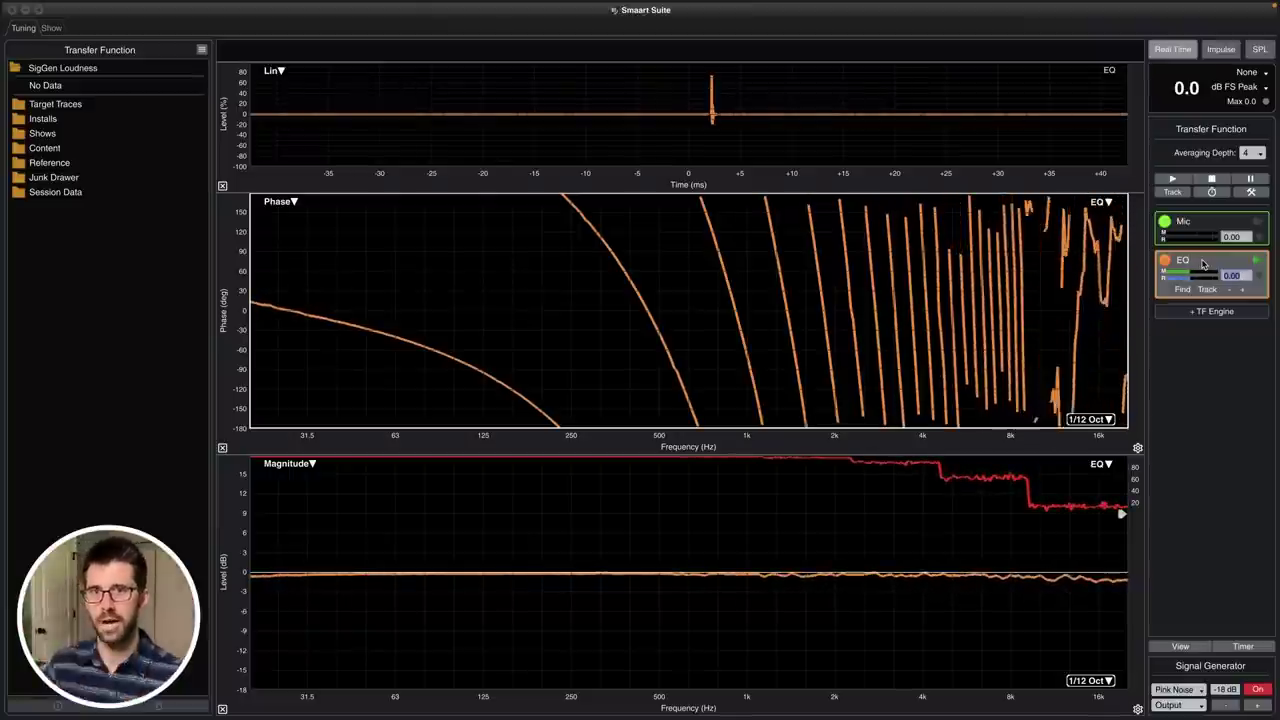
# Set the EQ measurement's delay compensation to 2.21 ms so the phase trace flattens.
pyautogui.write('2.21')
pyautogui.press('Return')
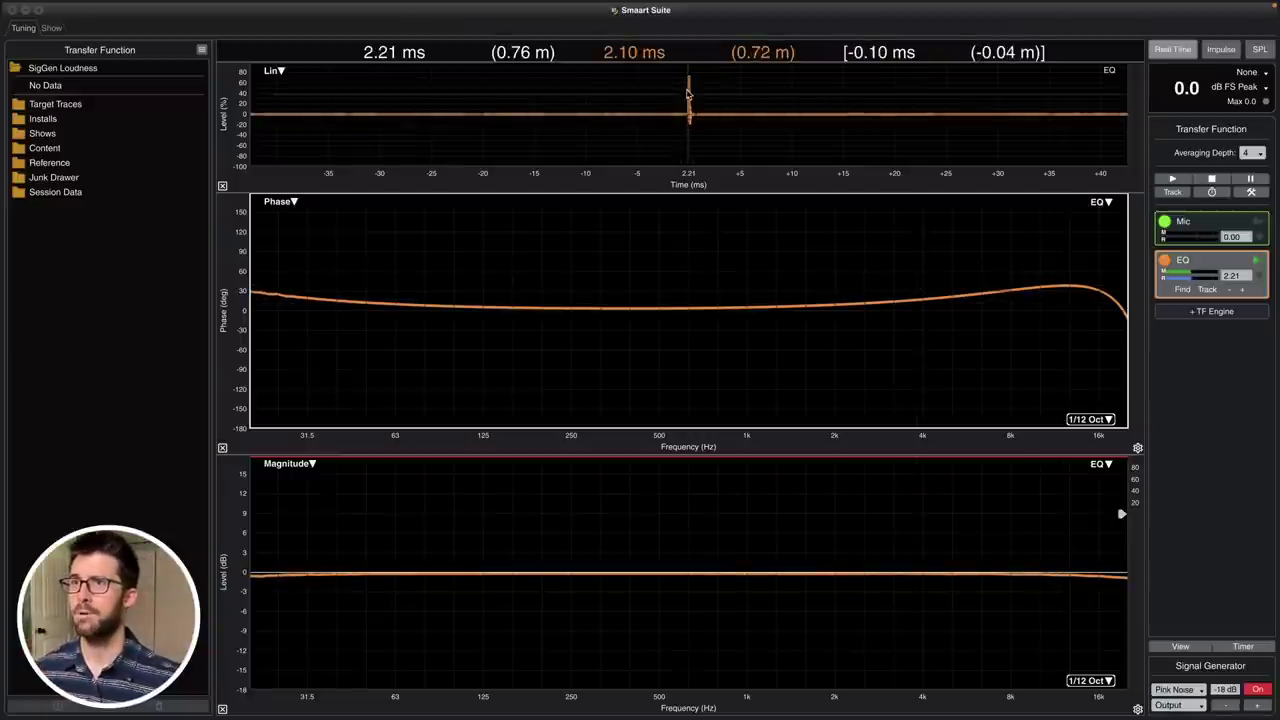
pyautogui.click(638, 533)
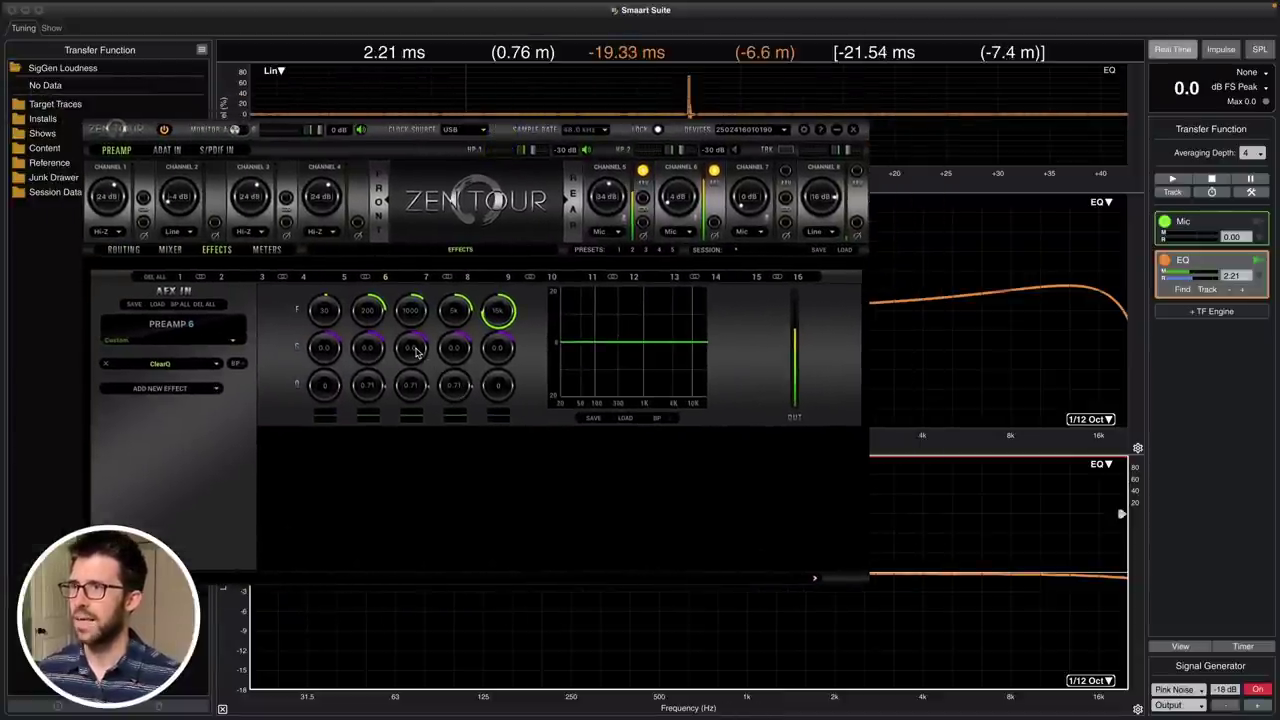
# Cut Zen Tour's 1000 Hz EQ band, producing a roughly 10 dB dip in Smaart.
pyautogui.scroll(-4, 417, 351)
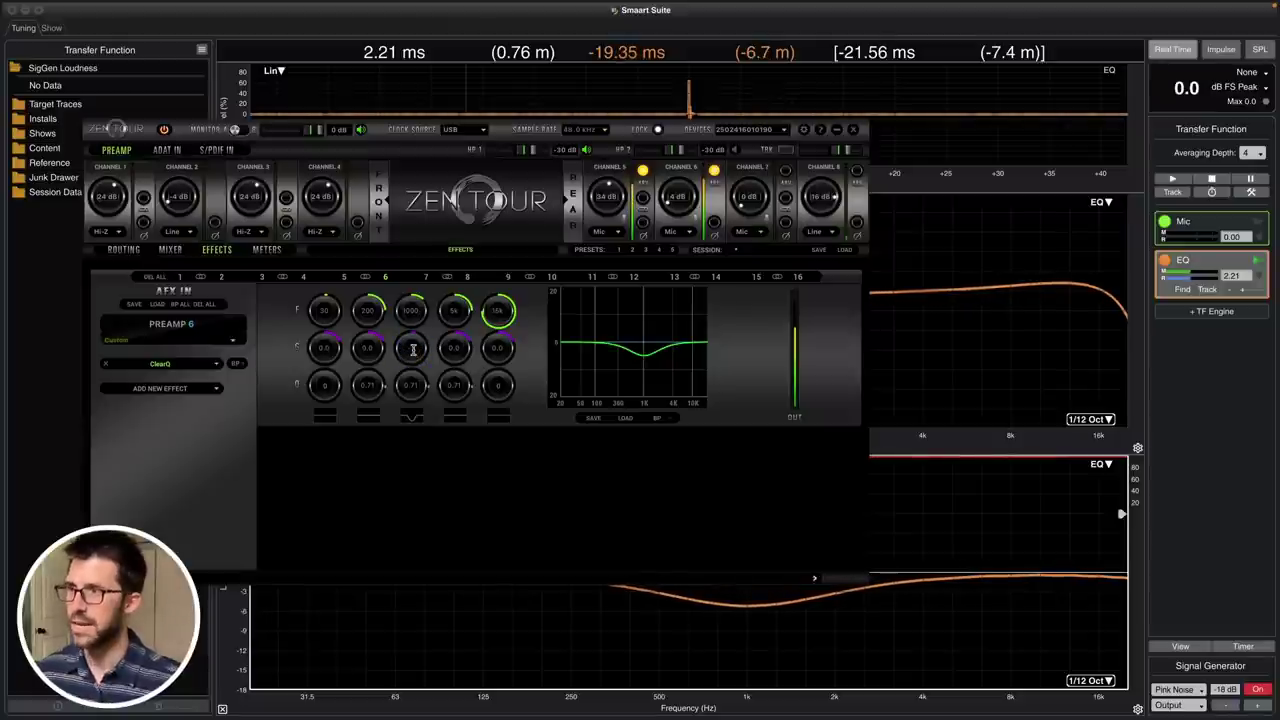
pyautogui.scroll(-3, 413, 350)
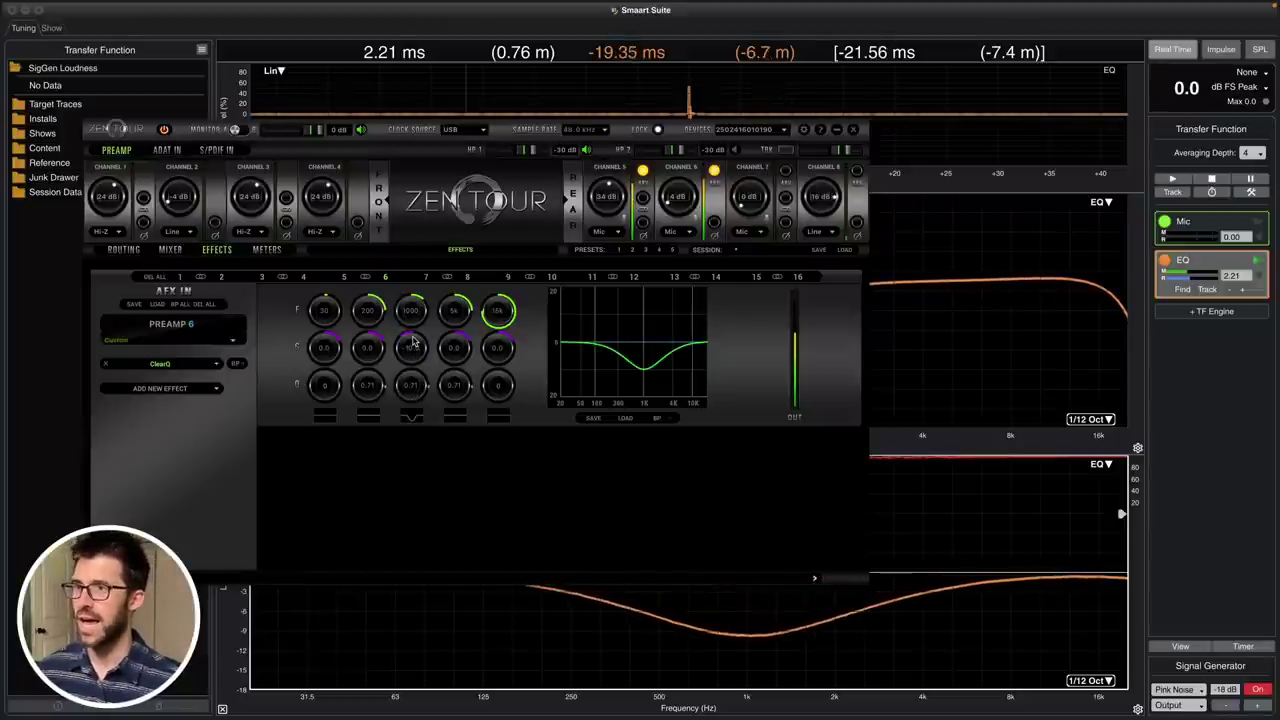
pyautogui.click(996, 344)
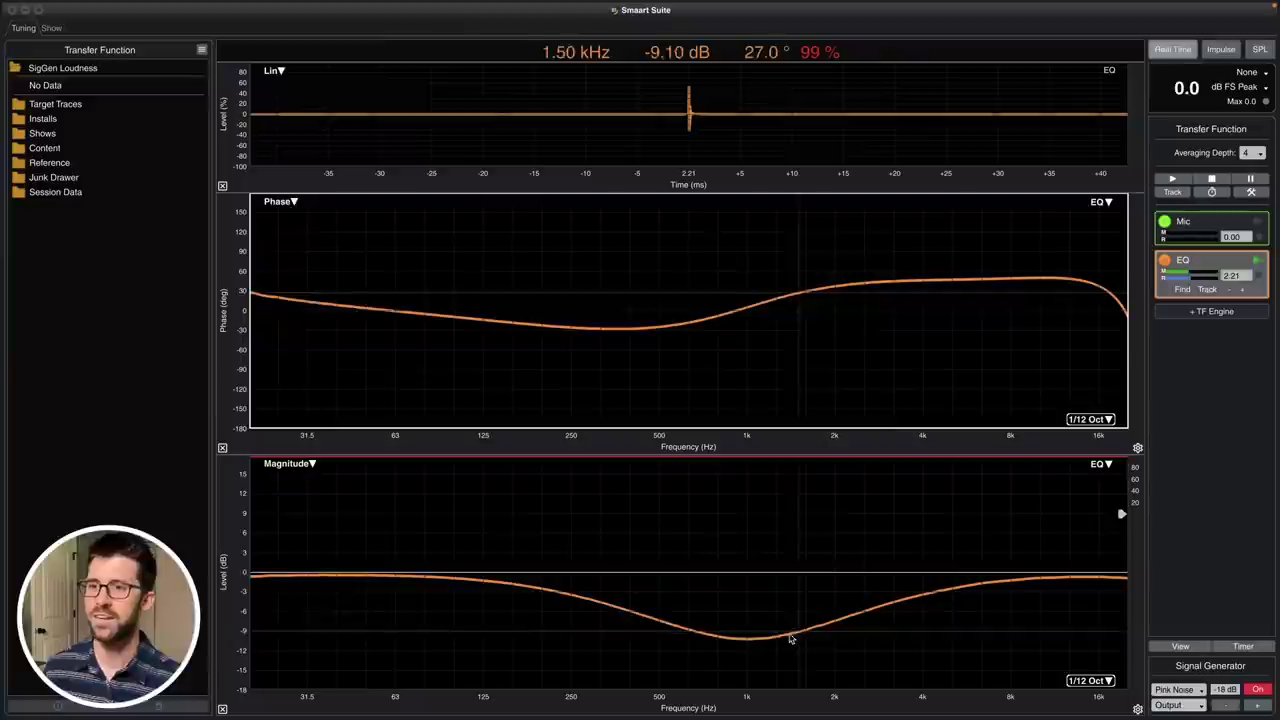
# Read the magnitude dip at about -10.2 dB at 996 Hz, then return to Zen Tour.
pyautogui.click(735, 536)
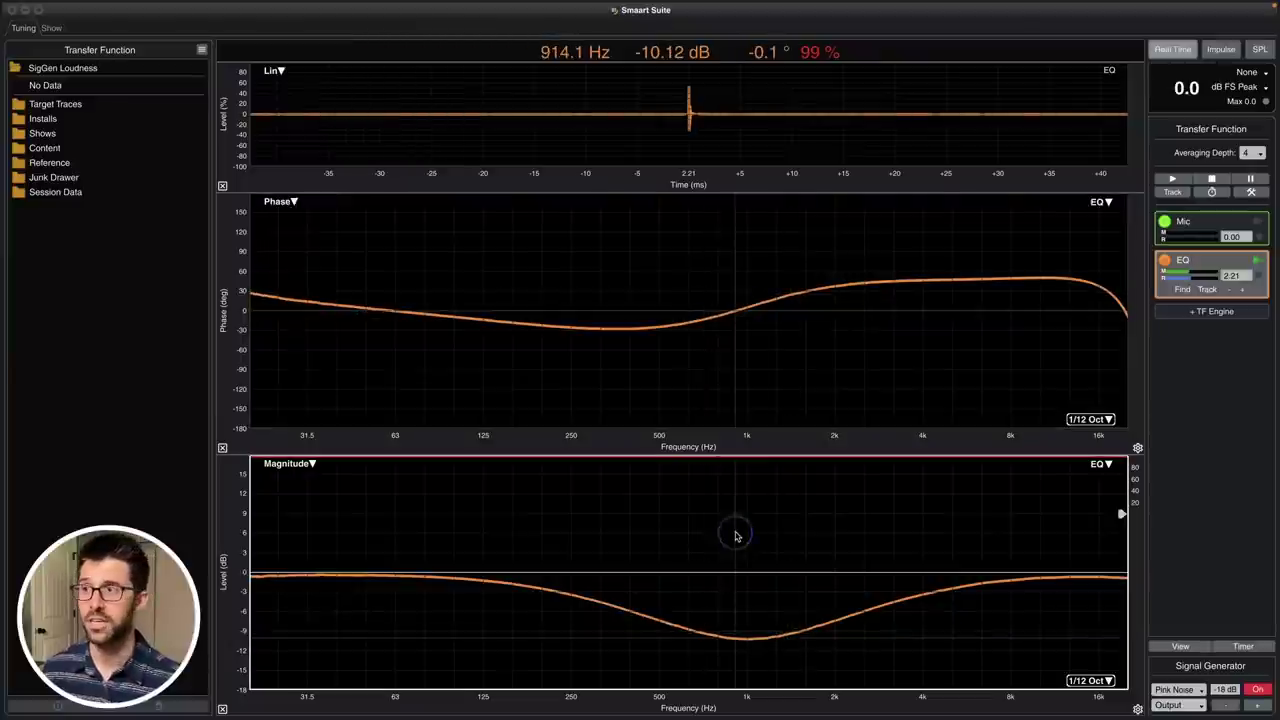
pyautogui.click(748, 640)
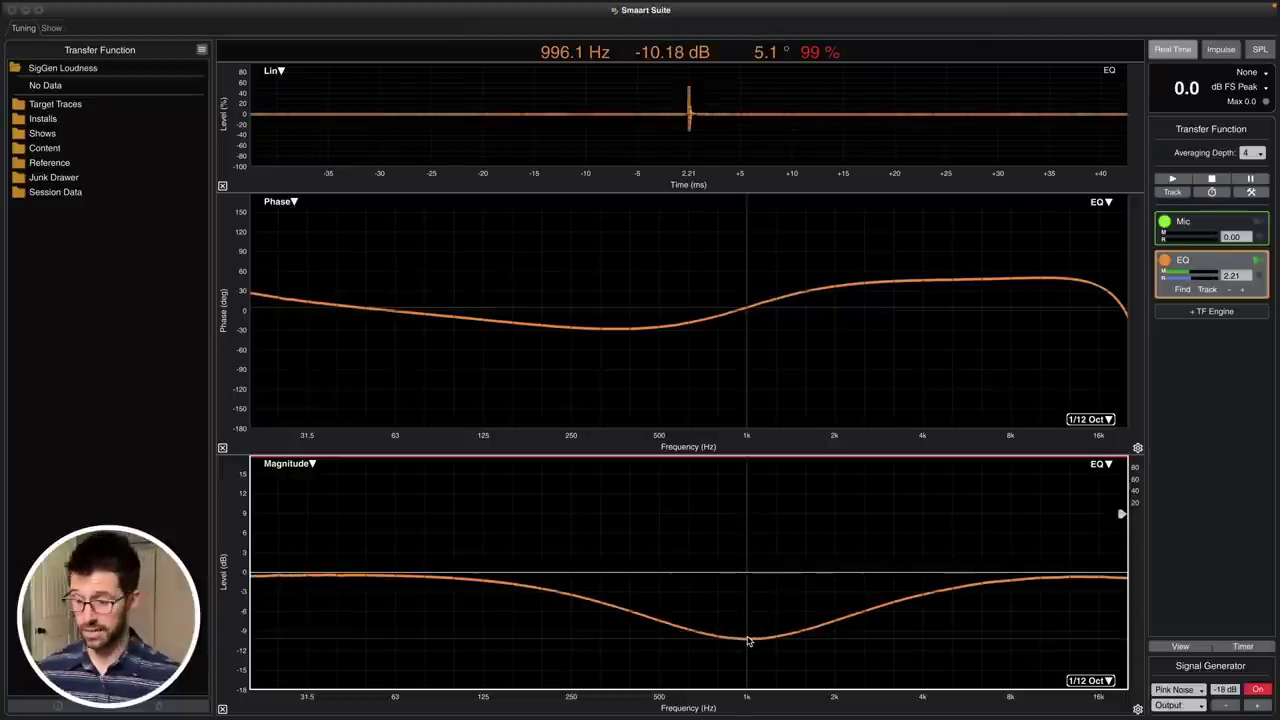
pyautogui.press('super+Tab')
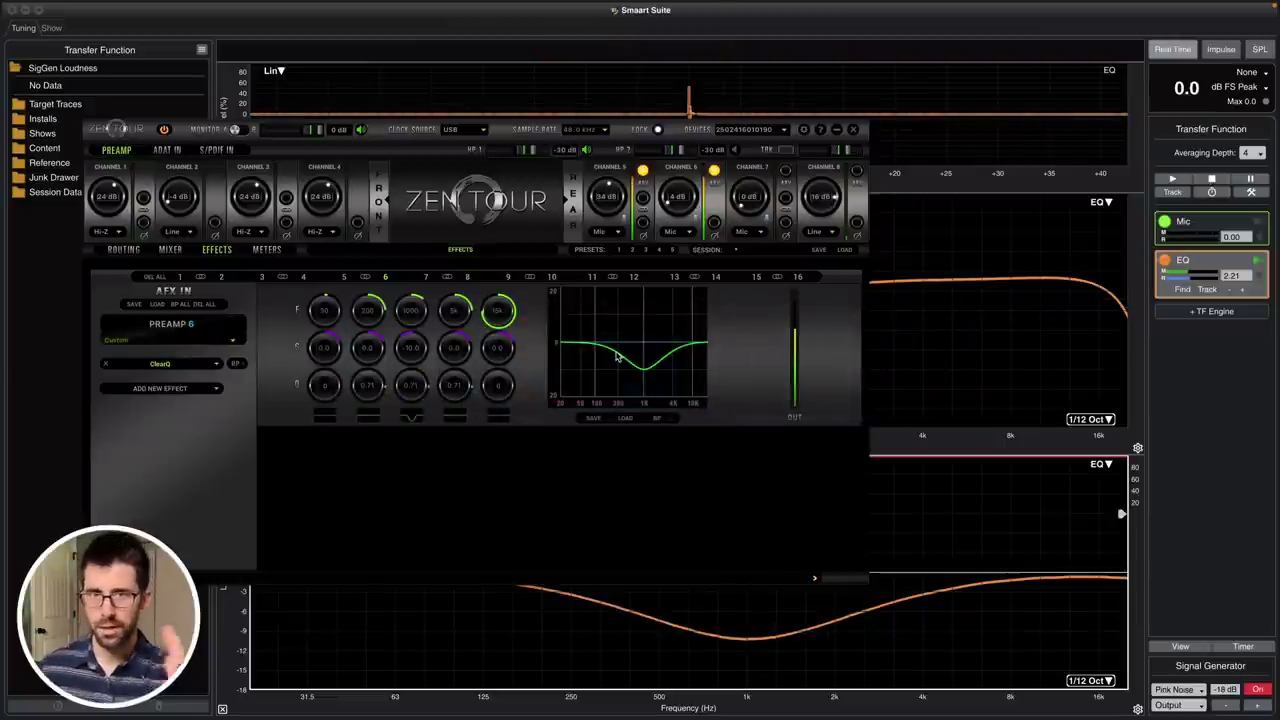
# Change the 1 kHz band to a roughly 12 dB boost and minimize the Zen Tour panel.
pyautogui.click(994, 512)
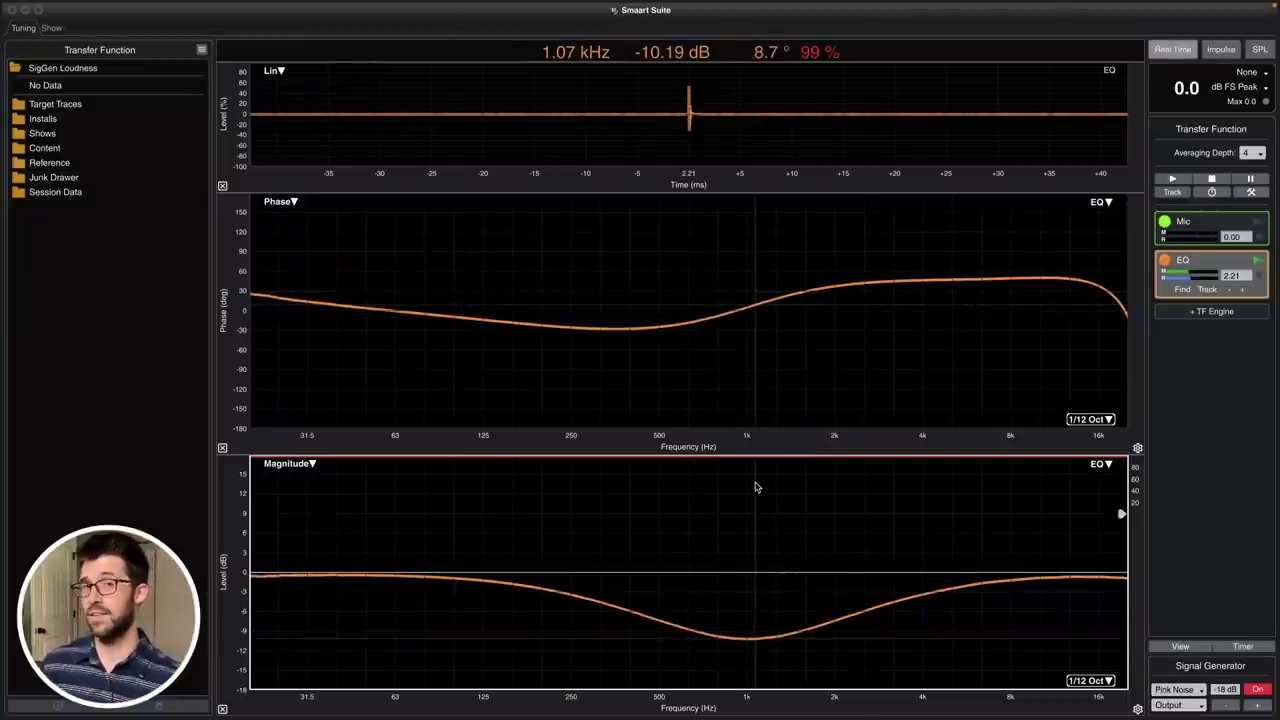
pyautogui.press('super+Tab')
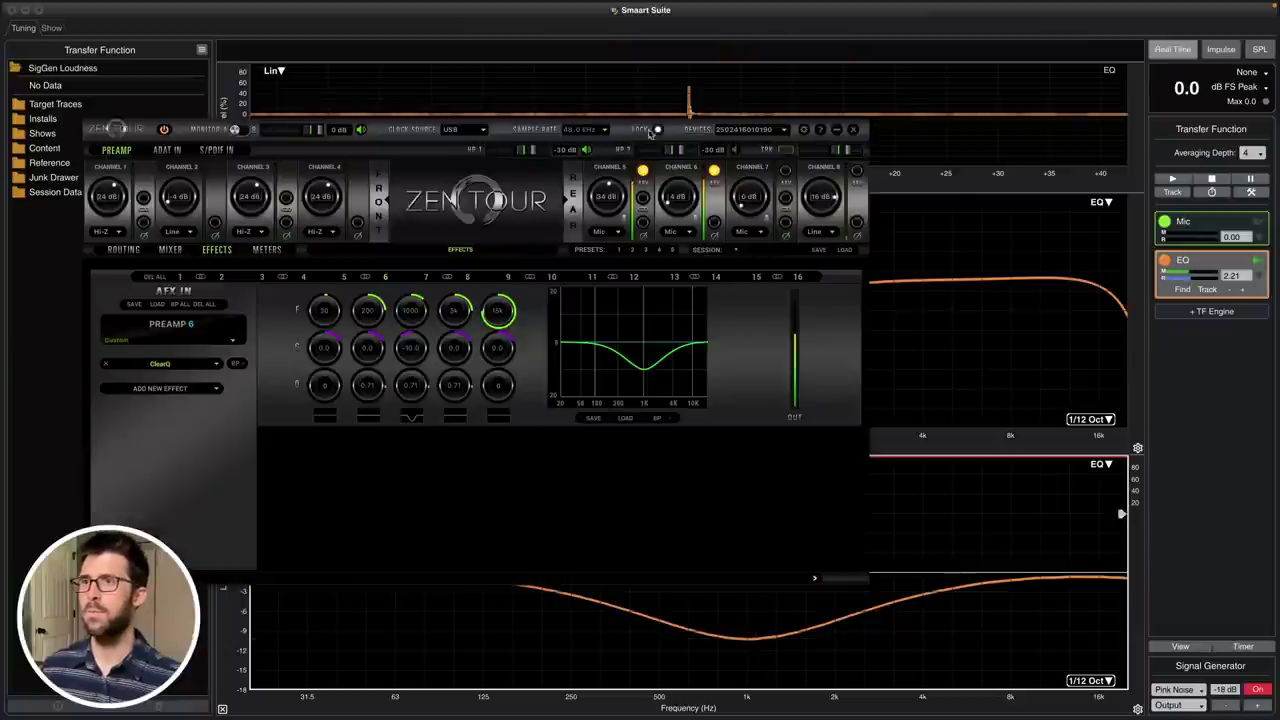
pyautogui.press('super+m')
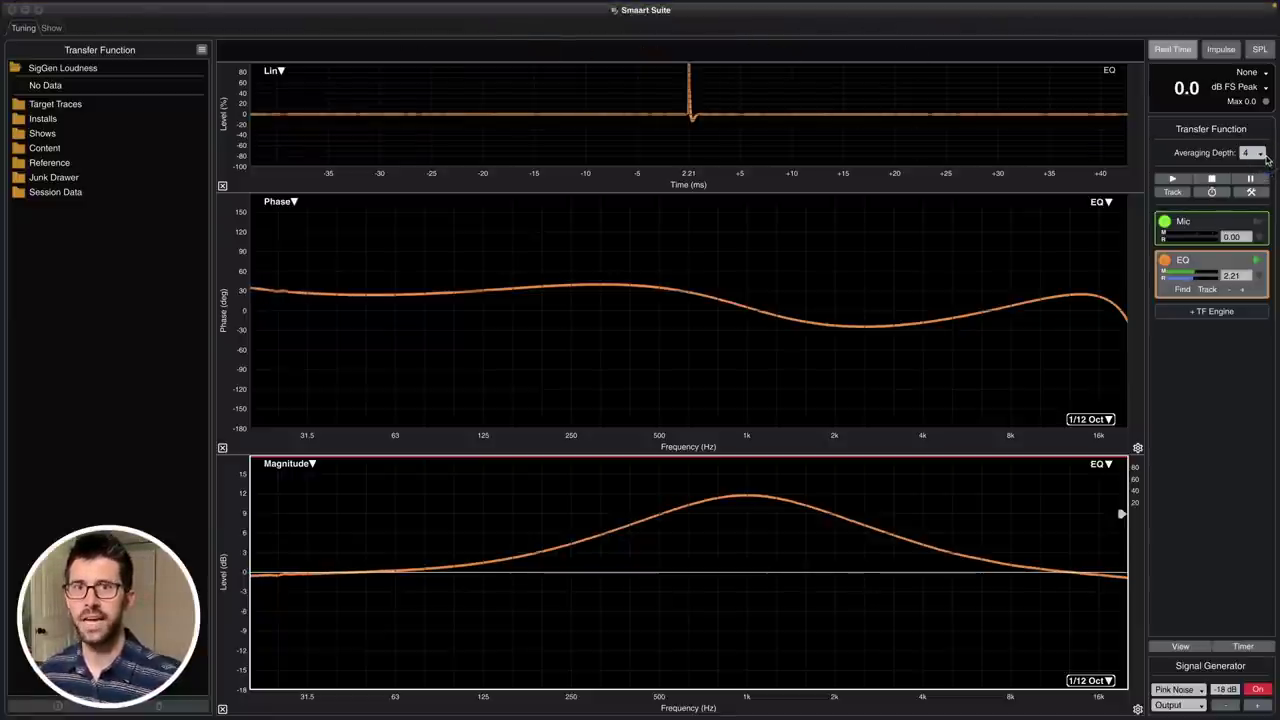
# Set averaging depth to 9 and read the dip at about -10.22 dB near 1.01 kHz.
pyautogui.click(1259, 153)
pyautogui.click(1258, 178)
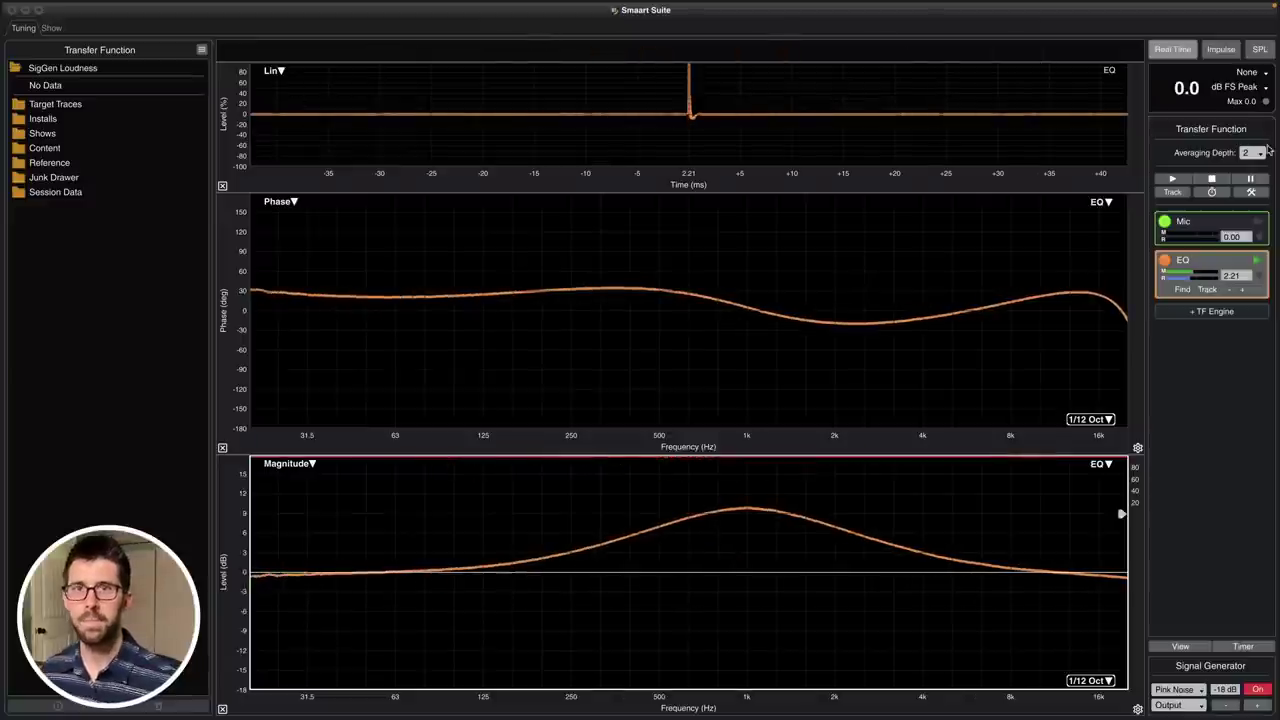
pyautogui.click(1262, 153)
pyautogui.click(1255, 262)
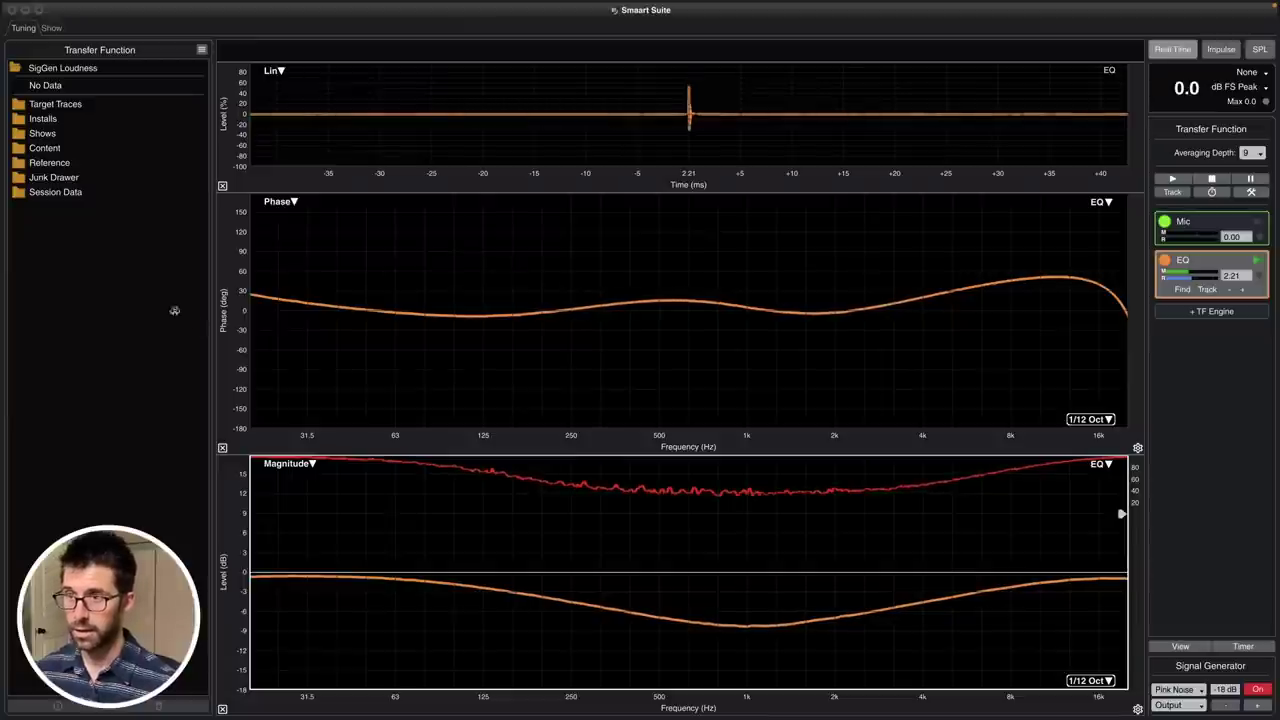
pyautogui.click(691, 471)
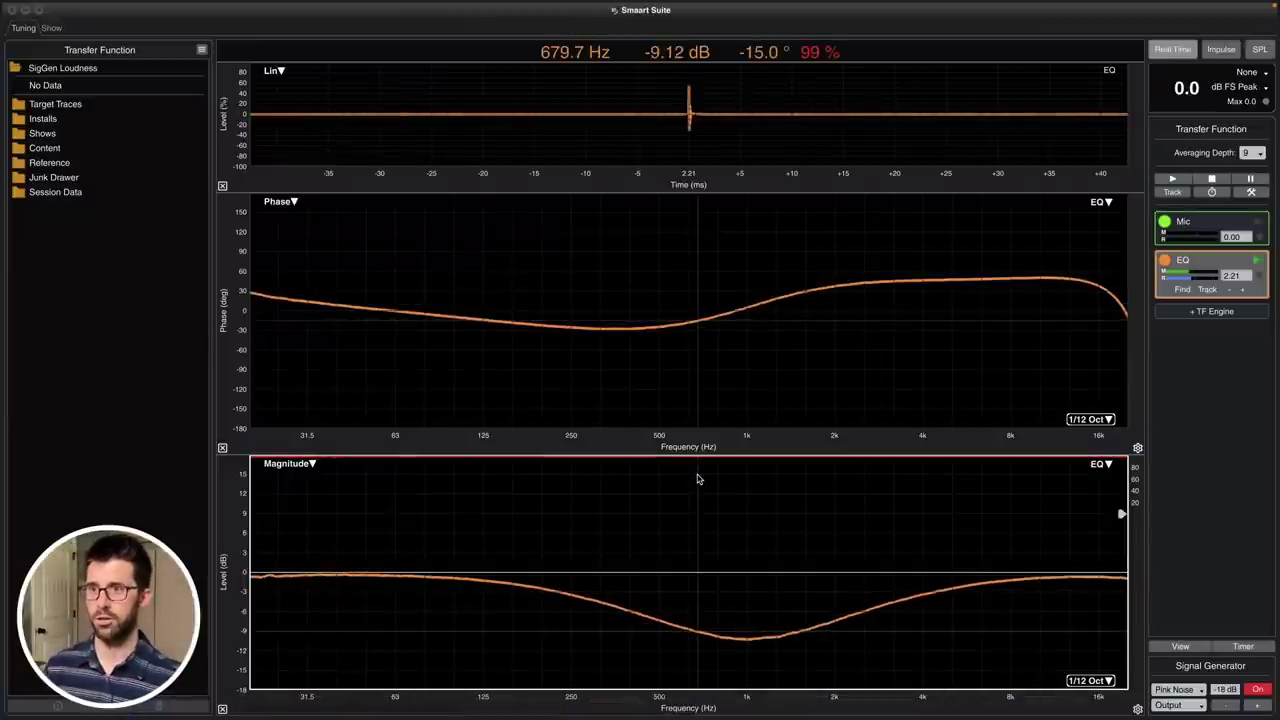
pyautogui.click(748, 583)
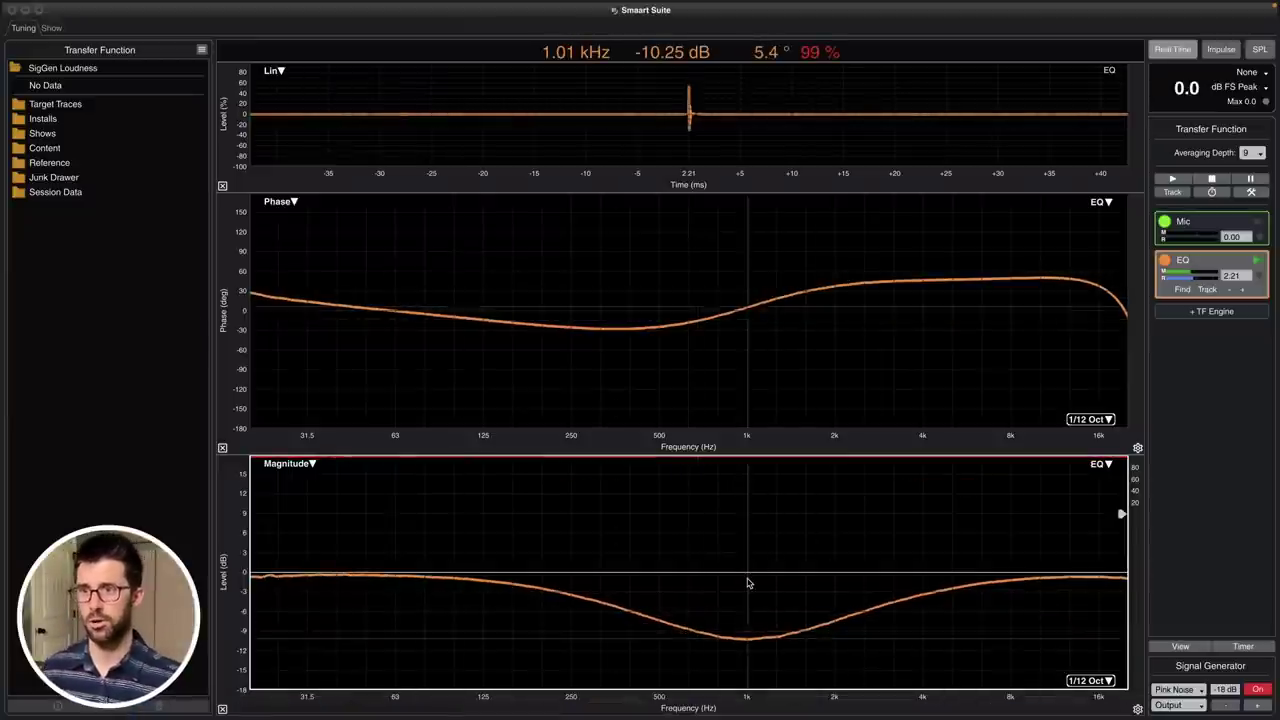
# Set averaging depth to 2 and offset the EQ delay to 20 ms.
pyautogui.click(1252, 152)
pyautogui.click(1258, 179)
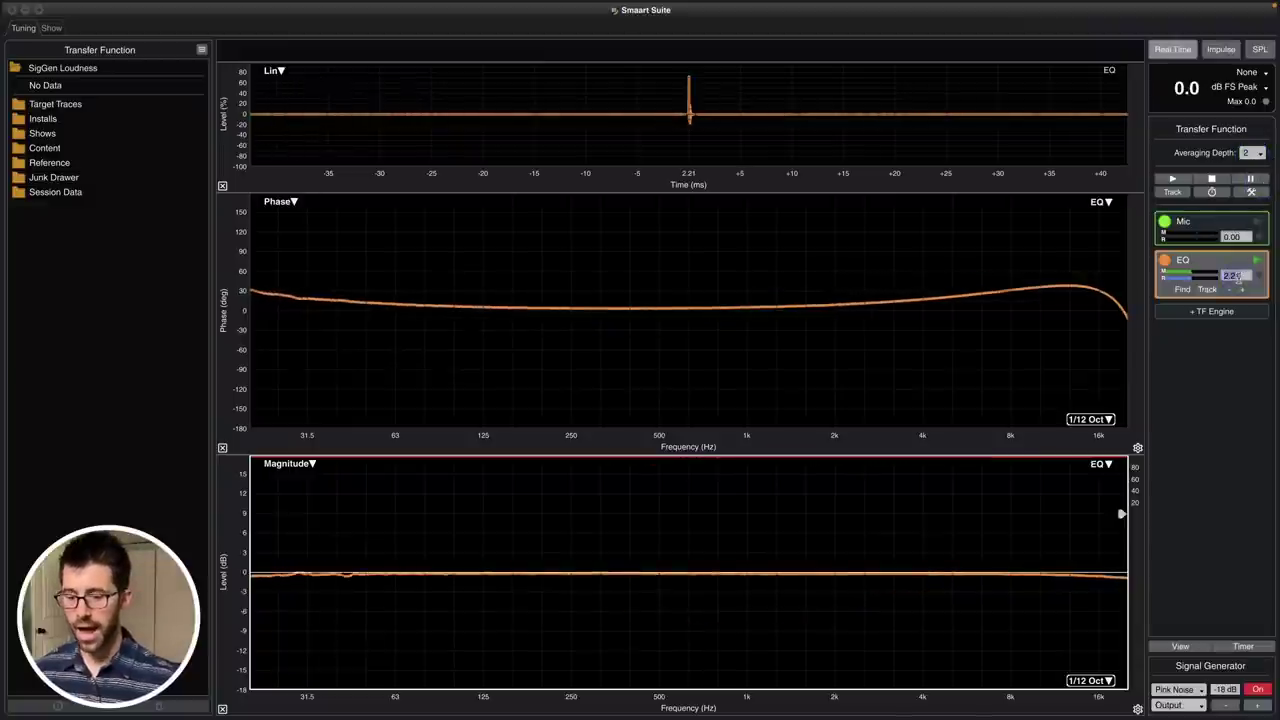
pyautogui.write('20')
pyautogui.press('Return')
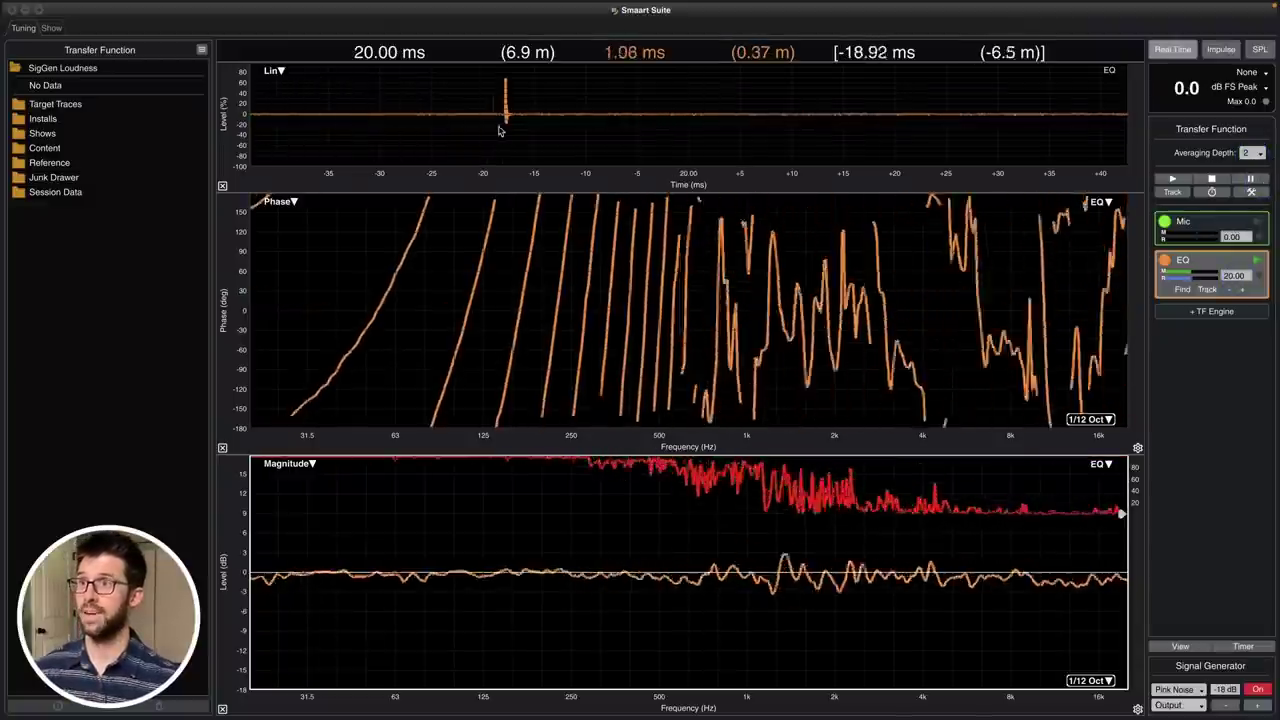
# Read the impulse-peak delay, set averaging depth to 4, and check magnitude readouts.
pyautogui.click(507, 126)
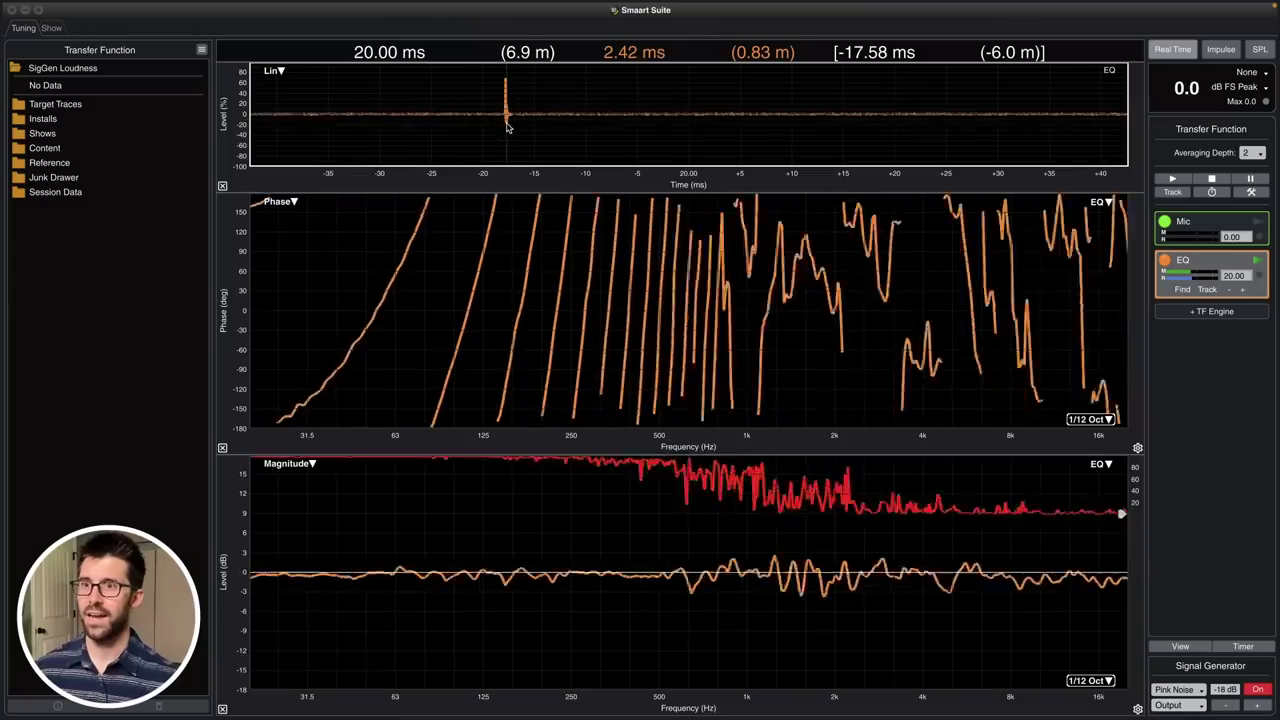
pyautogui.click(745, 505)
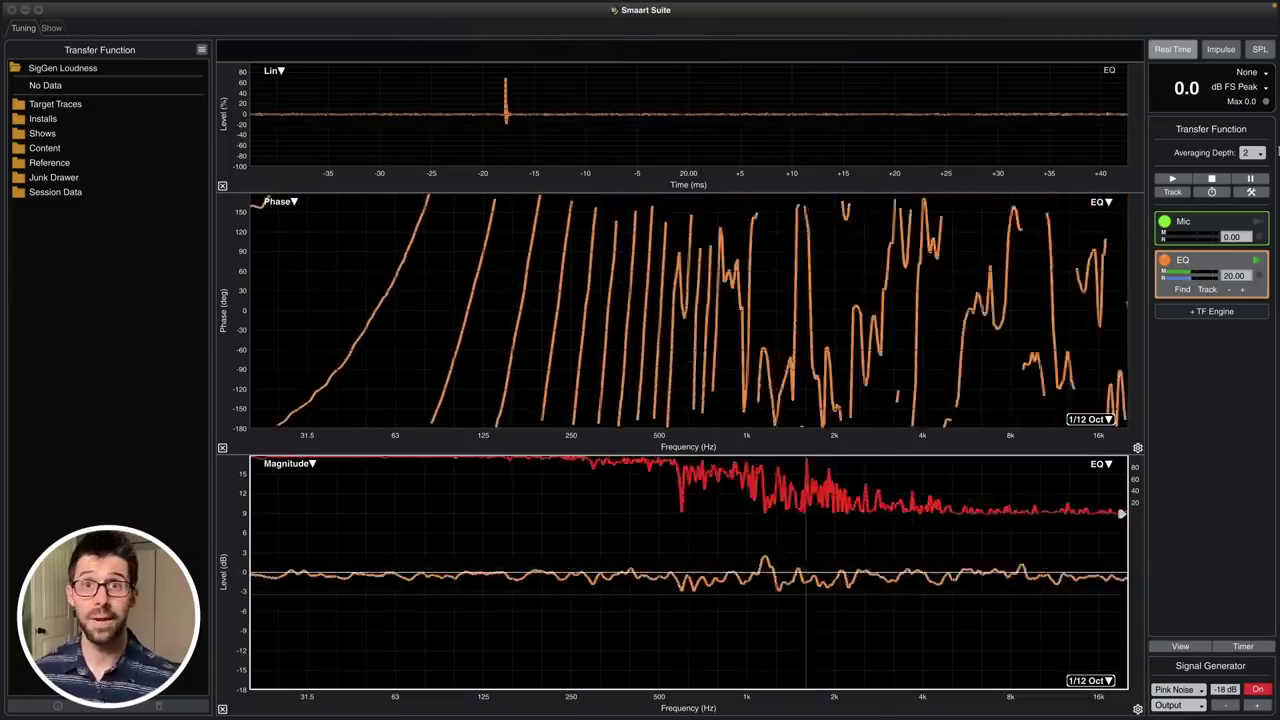
pyautogui.click(1252, 152)
pyautogui.click(1255, 203)
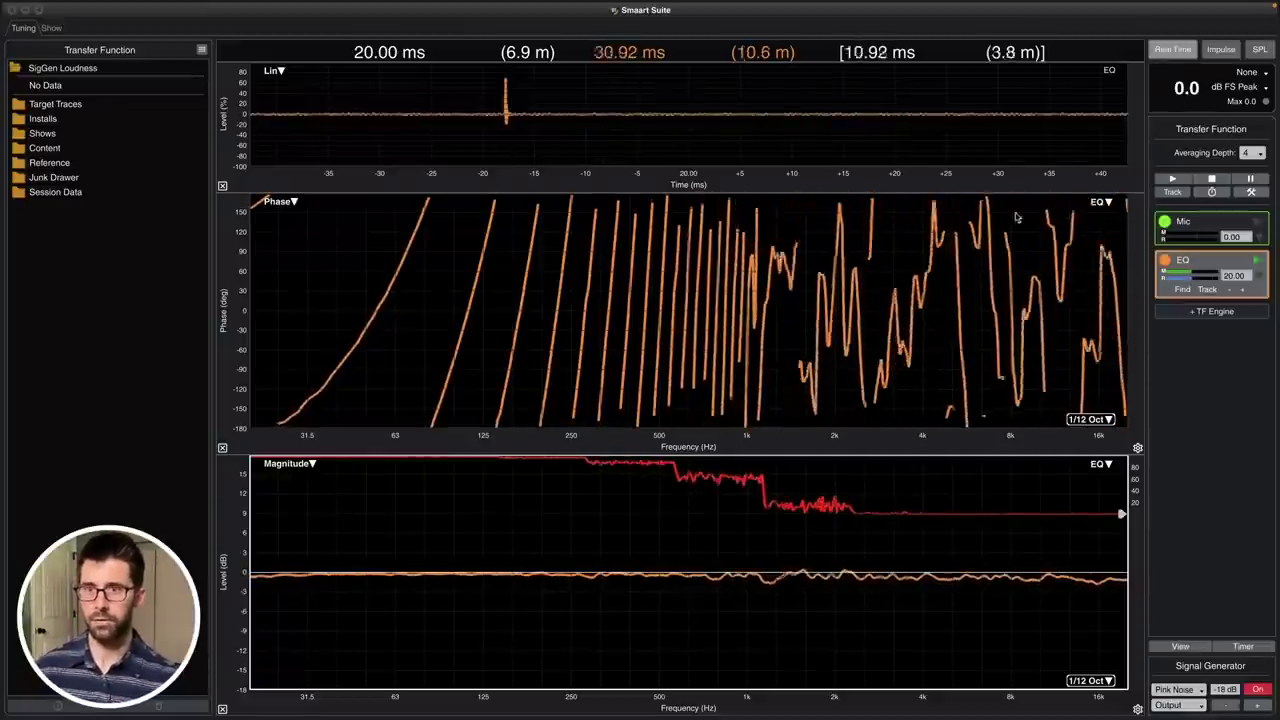
pyautogui.click(969, 532)
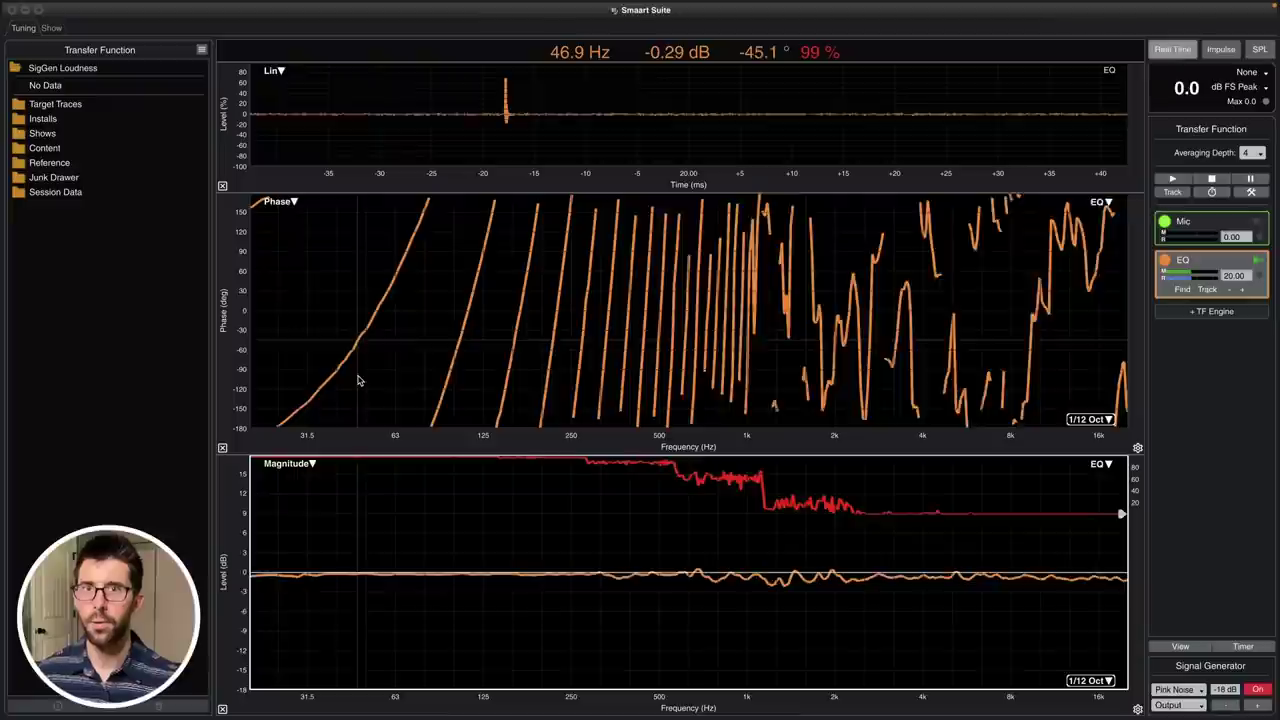
# Restore the EQ delay to 2.21 ms with Find and read the flattened magnitude level.
pyautogui.click(1212, 263)
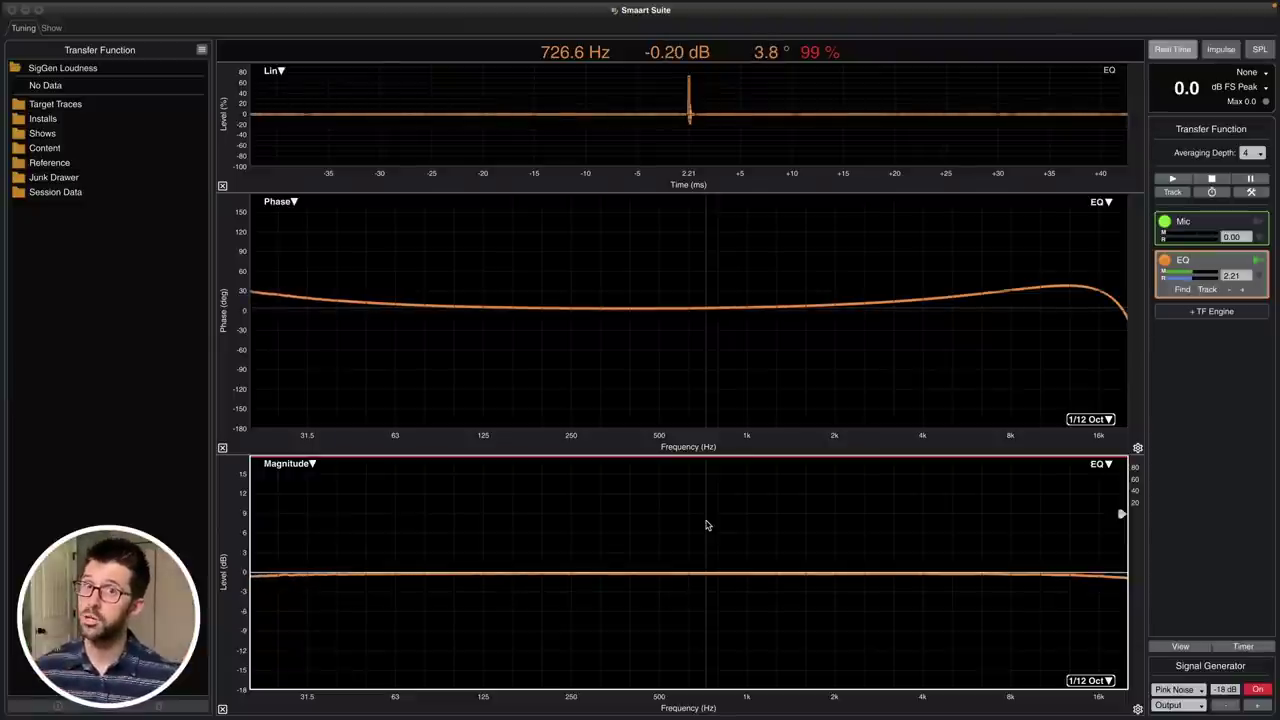
pyautogui.click(706, 524)
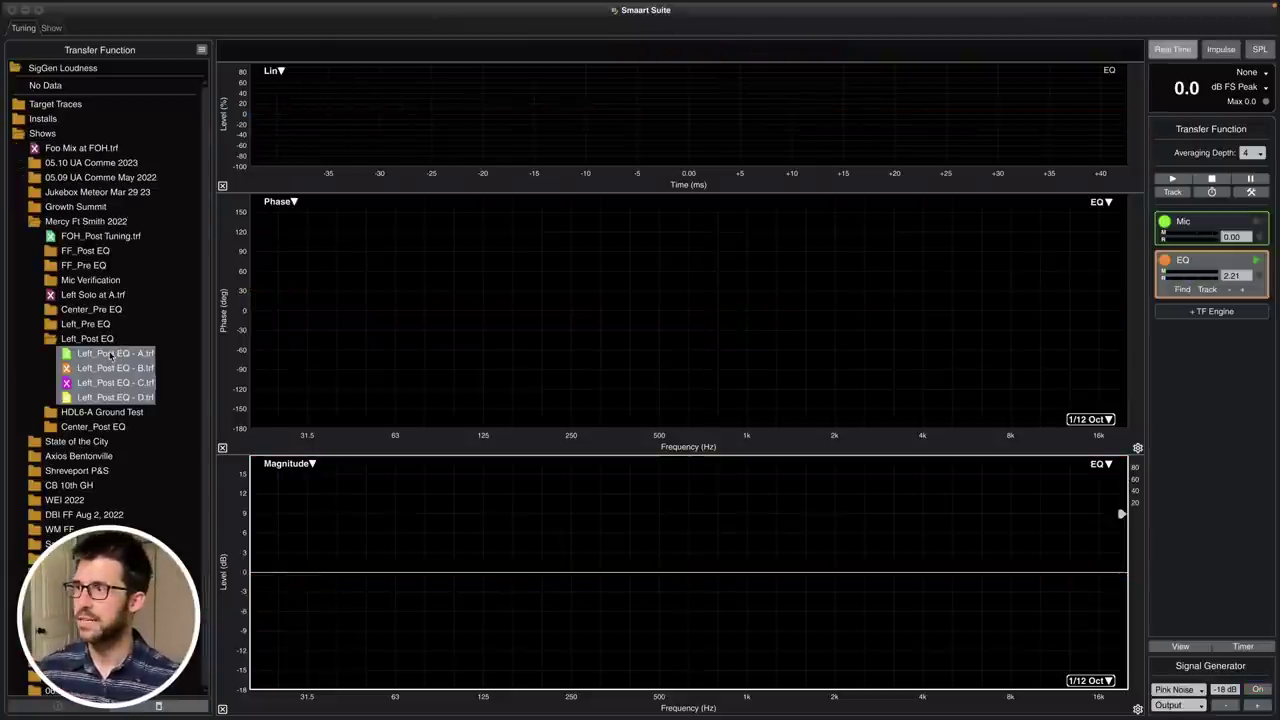
# Overlay the four Left_Post EQ captures, emphasizing B, C and D in turn, then A.
pyautogui.moveTo(111, 358); pyautogui.dragTo(370, 340)
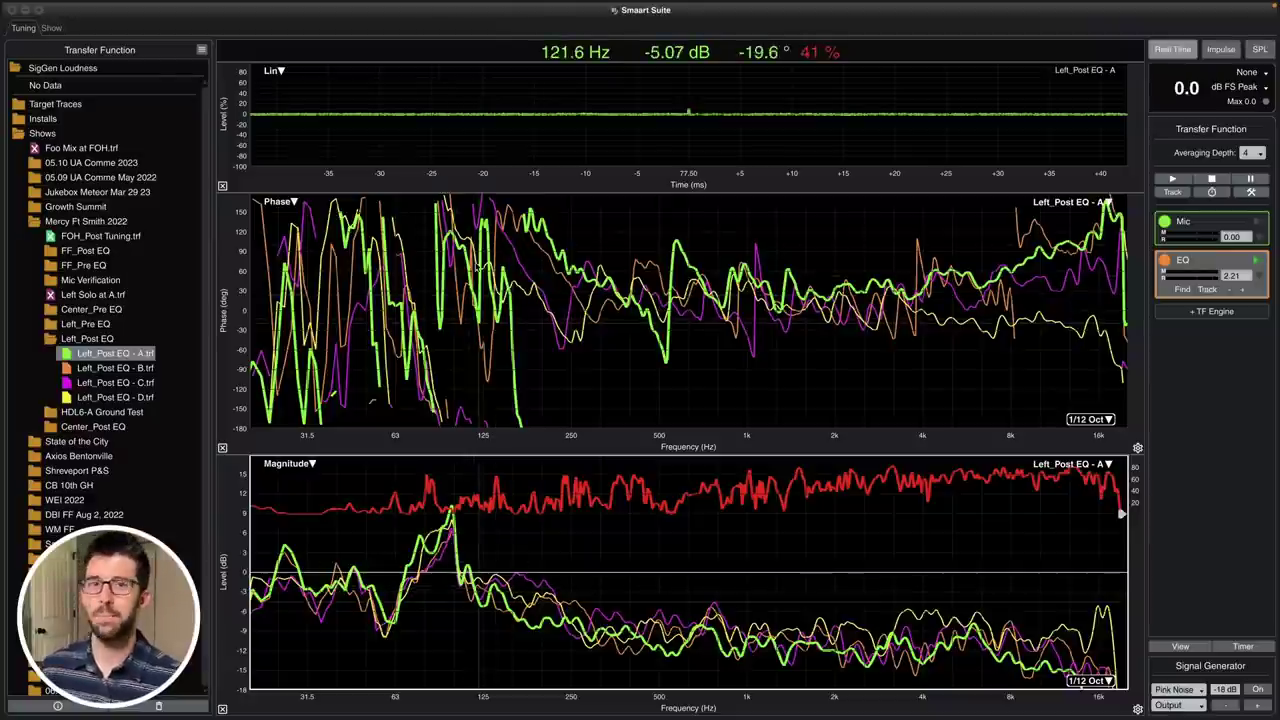
pyautogui.click(116, 368)
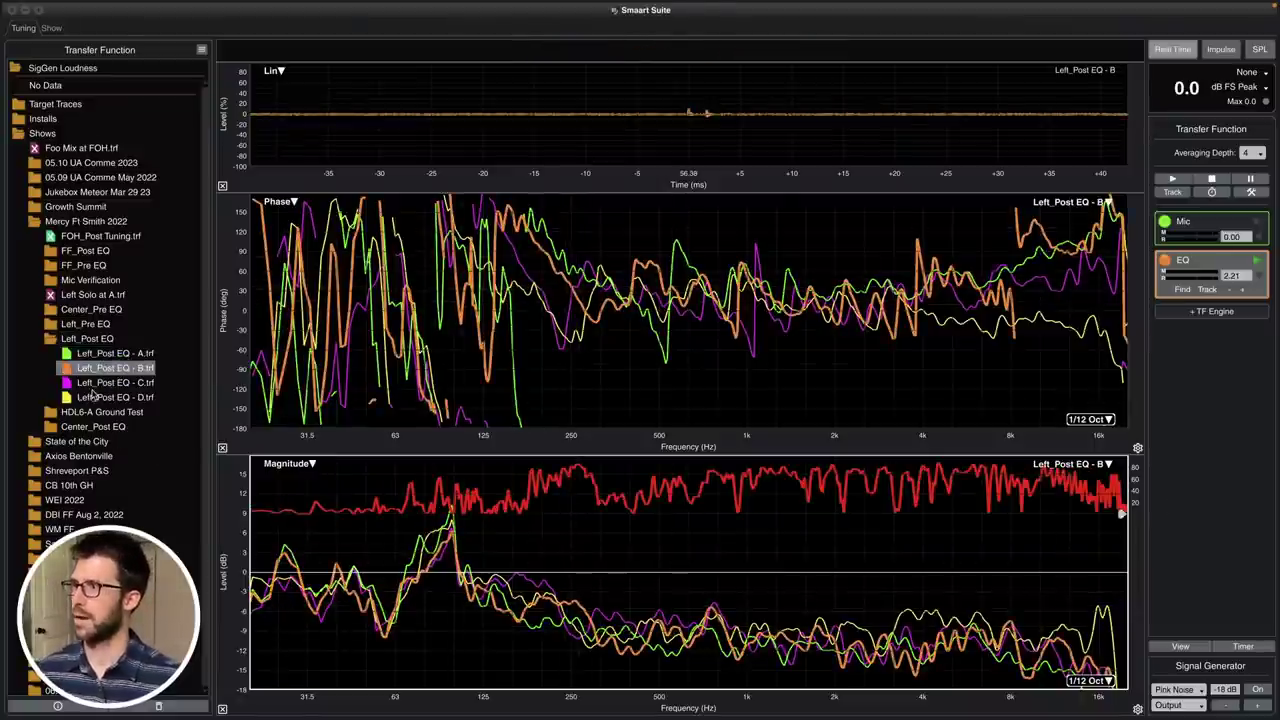
pyautogui.click(98, 384)
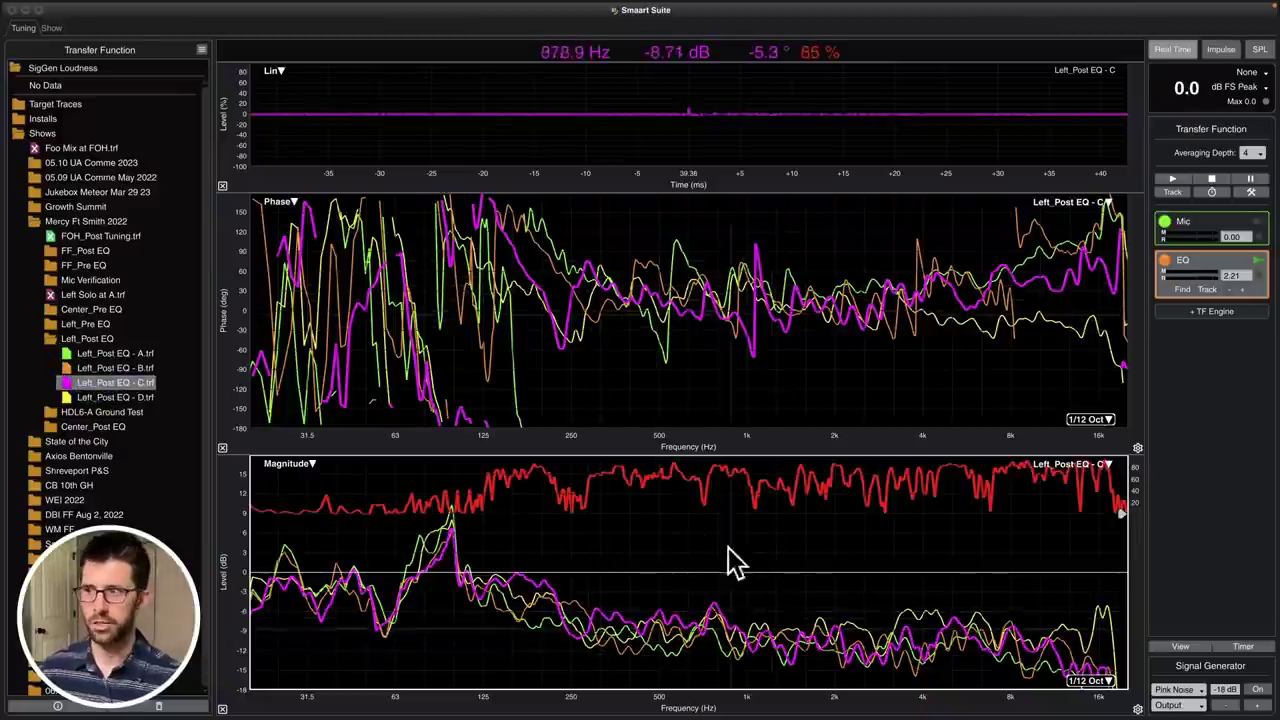
pyautogui.click(115, 398)
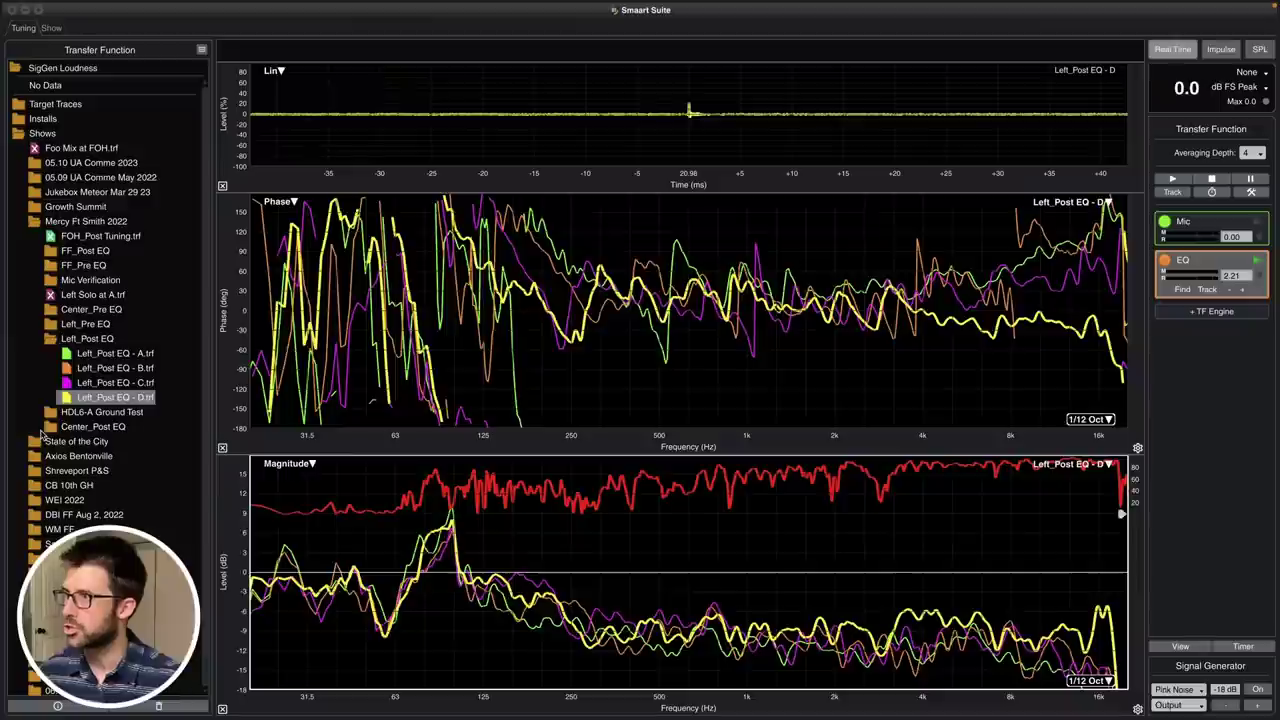
pyautogui.press('Up')
pyautogui.press('Up')
pyautogui.press('Up')
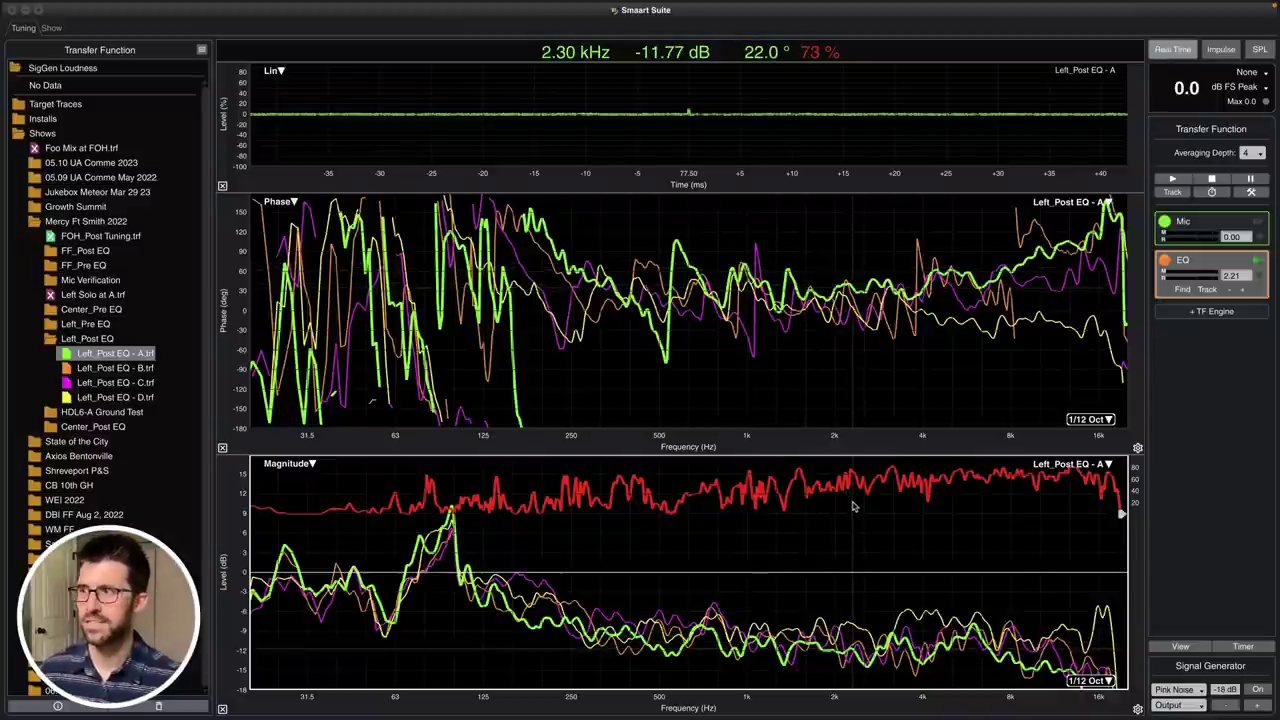
# Emphasize Left_Post EQ trace C, then D, reading values on the magnitude plot.
pyautogui.click(148, 382)
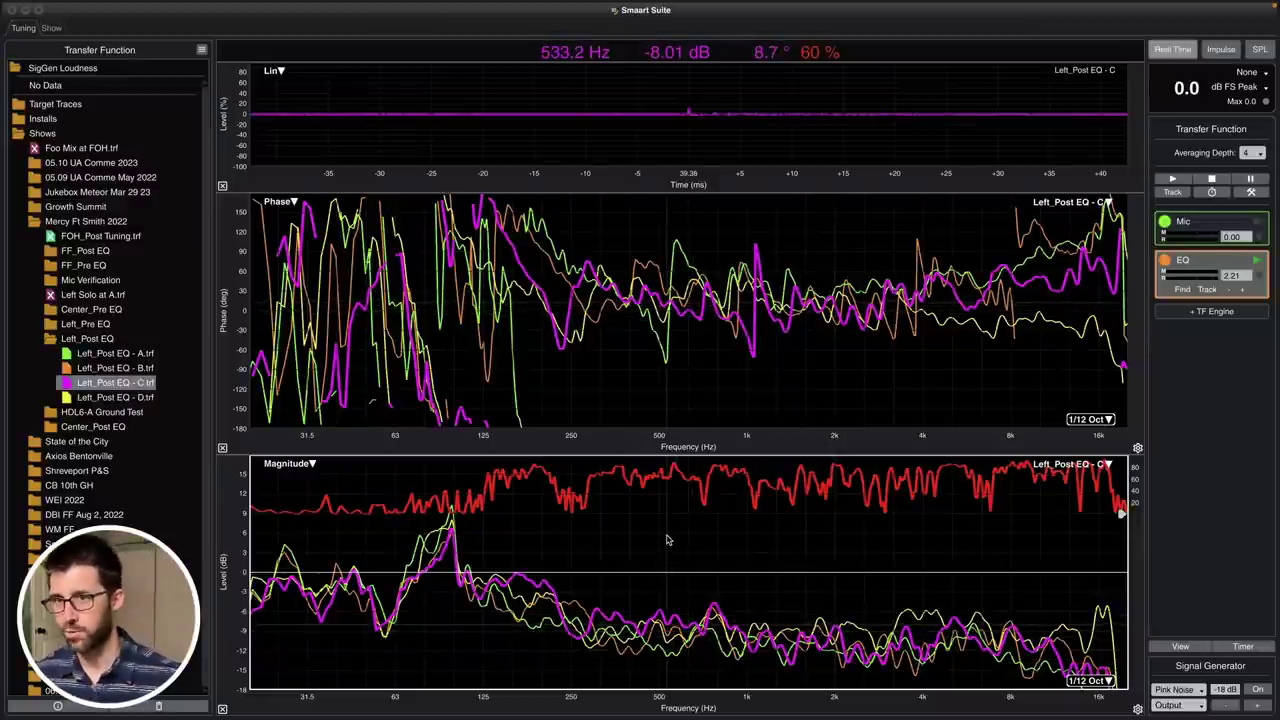
pyautogui.click(108, 411)
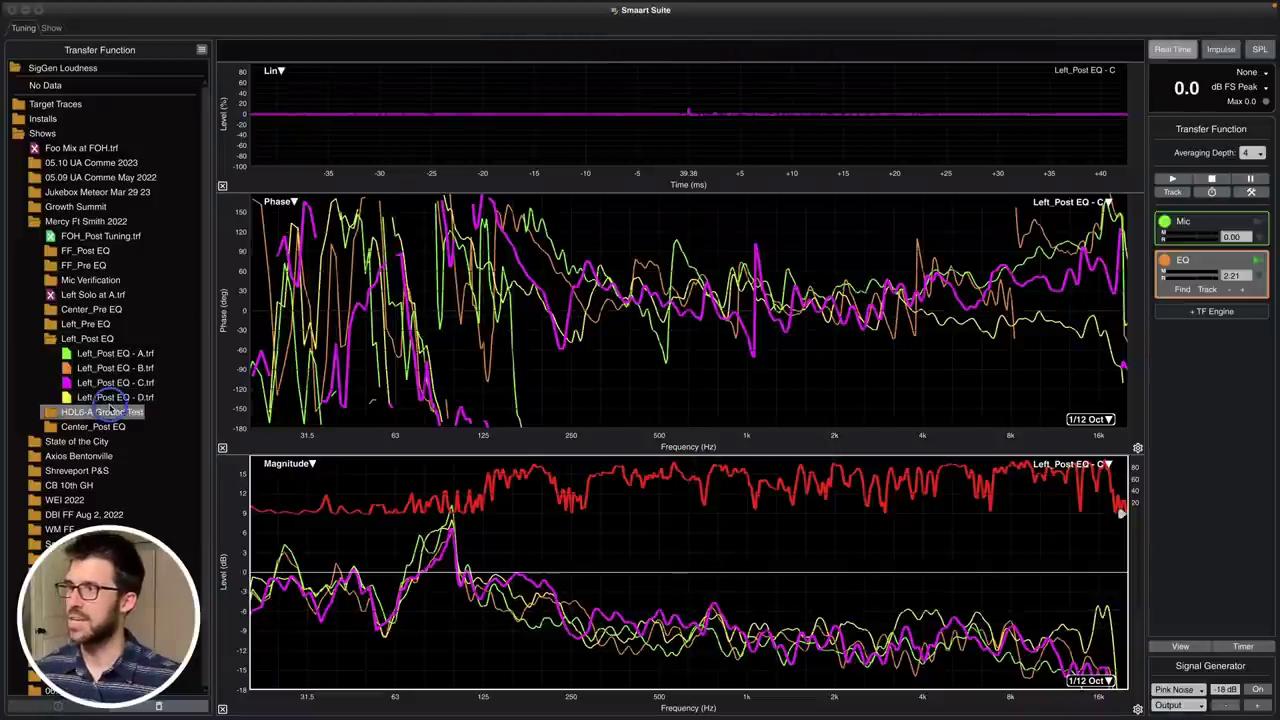
pyautogui.click(115, 397)
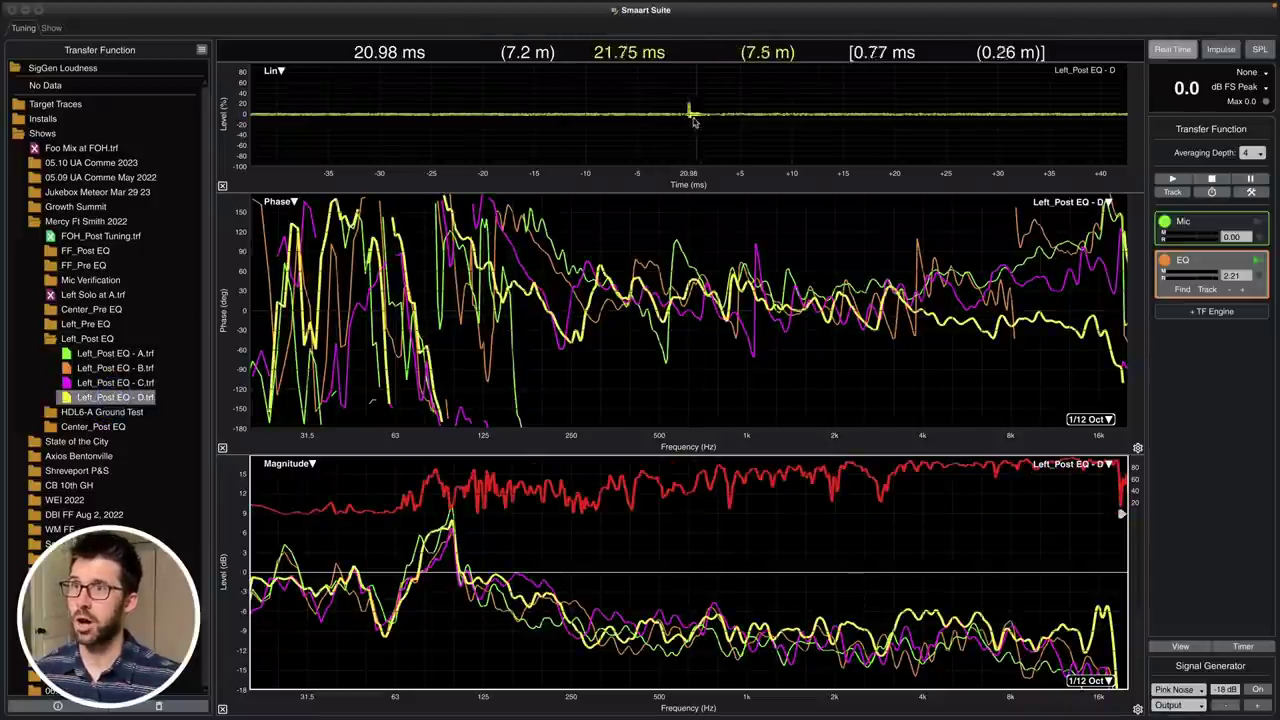
pyautogui.click(894, 516)
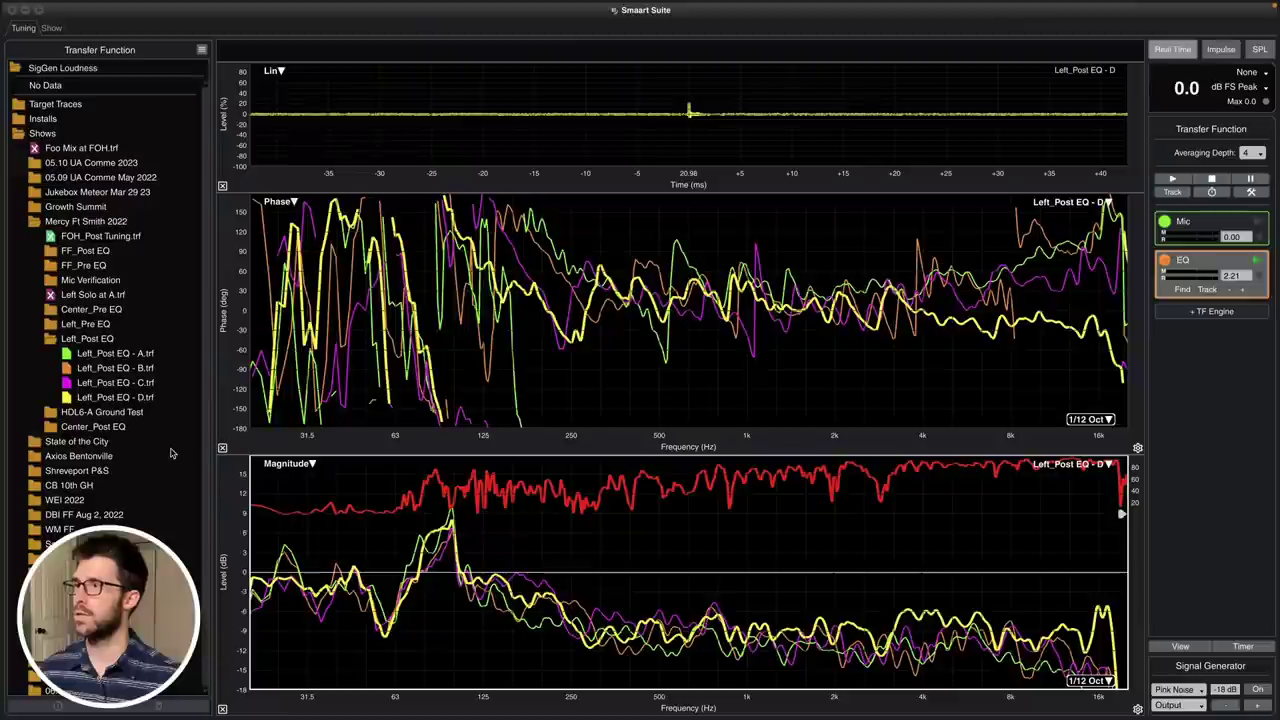
pyautogui.click(118, 397)
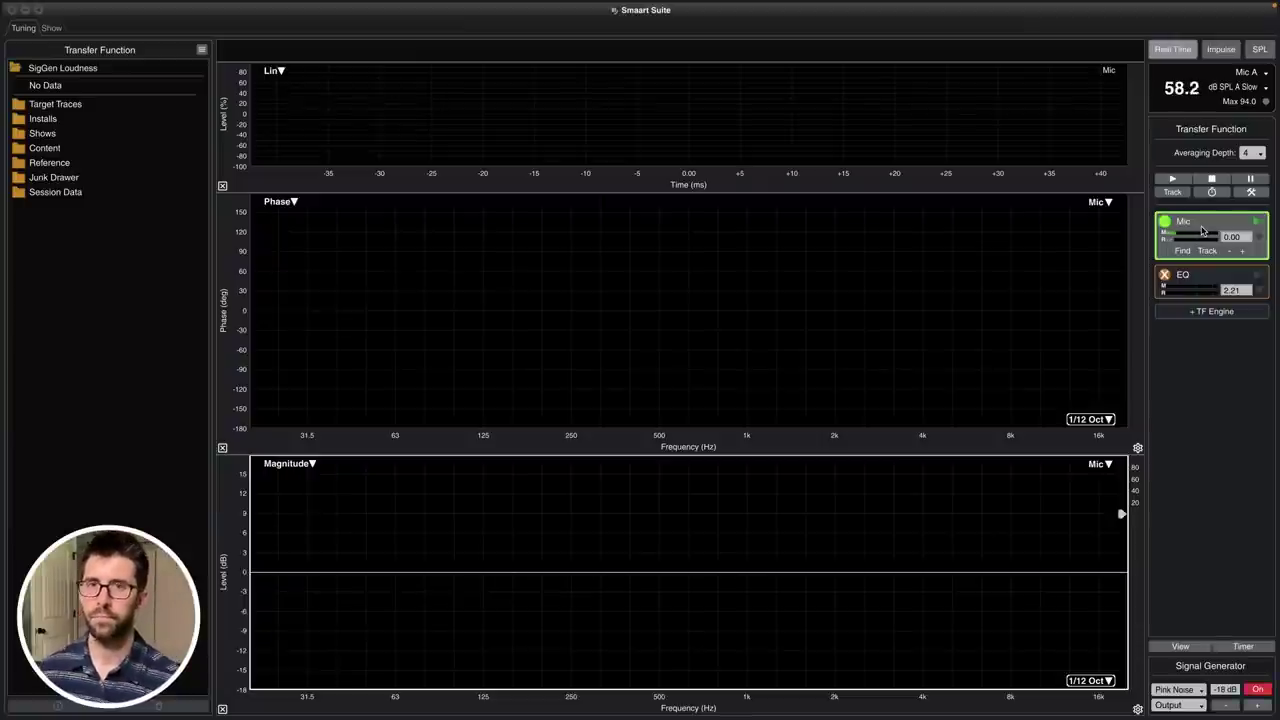
# Start pink noise, compensate the Mic delay at 1.54 ms, and capture the trace as 'Solo Main'.
pyautogui.hotkey('alt', 'g')
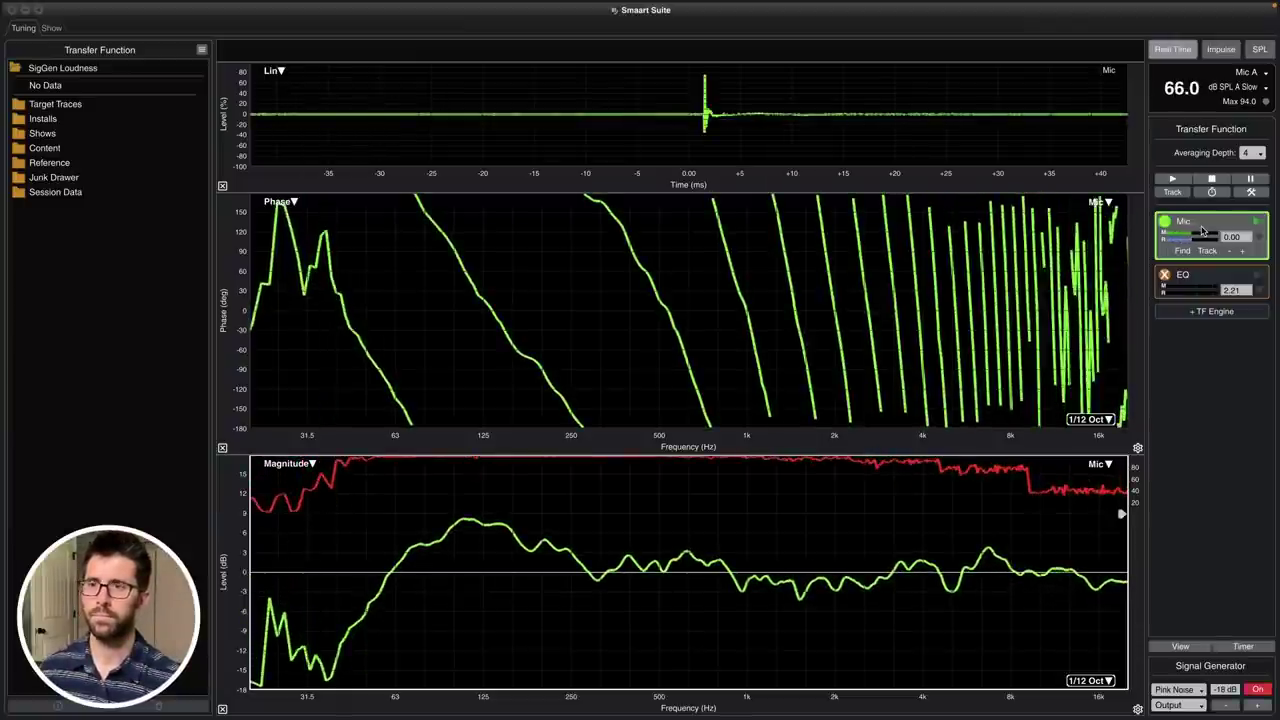
pyautogui.hotkey('ctrl', 'f')
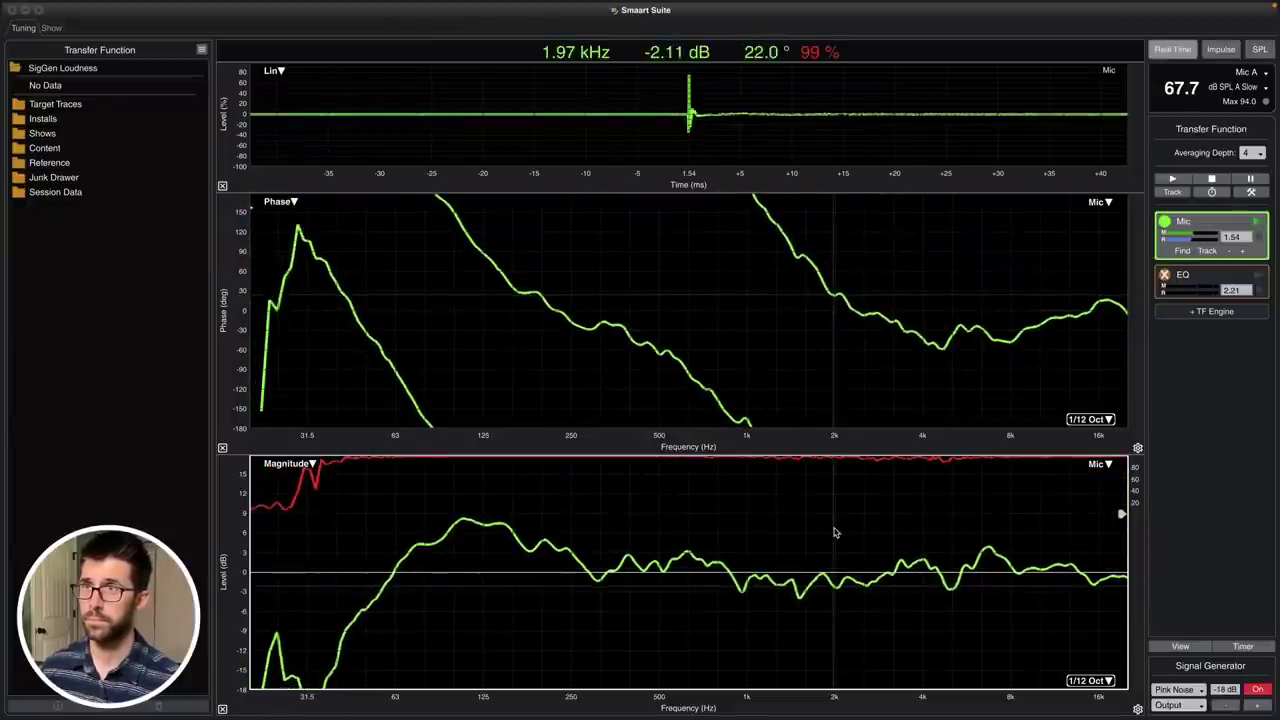
pyautogui.press('space')
pyautogui.write('Solo Main')
pyautogui.press('Return')
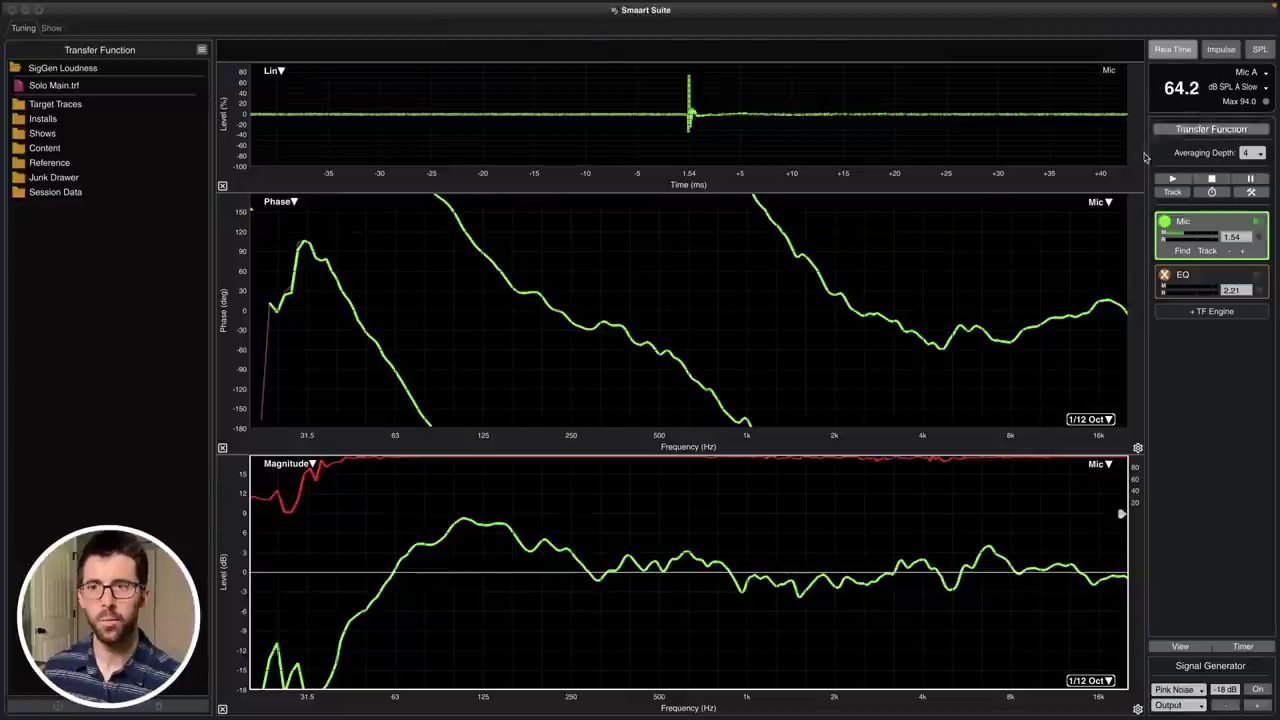
# Switch the pink-noise generator back on so the live Mic traces update over Solo Main.
pyautogui.hotkey('alt', 'n')
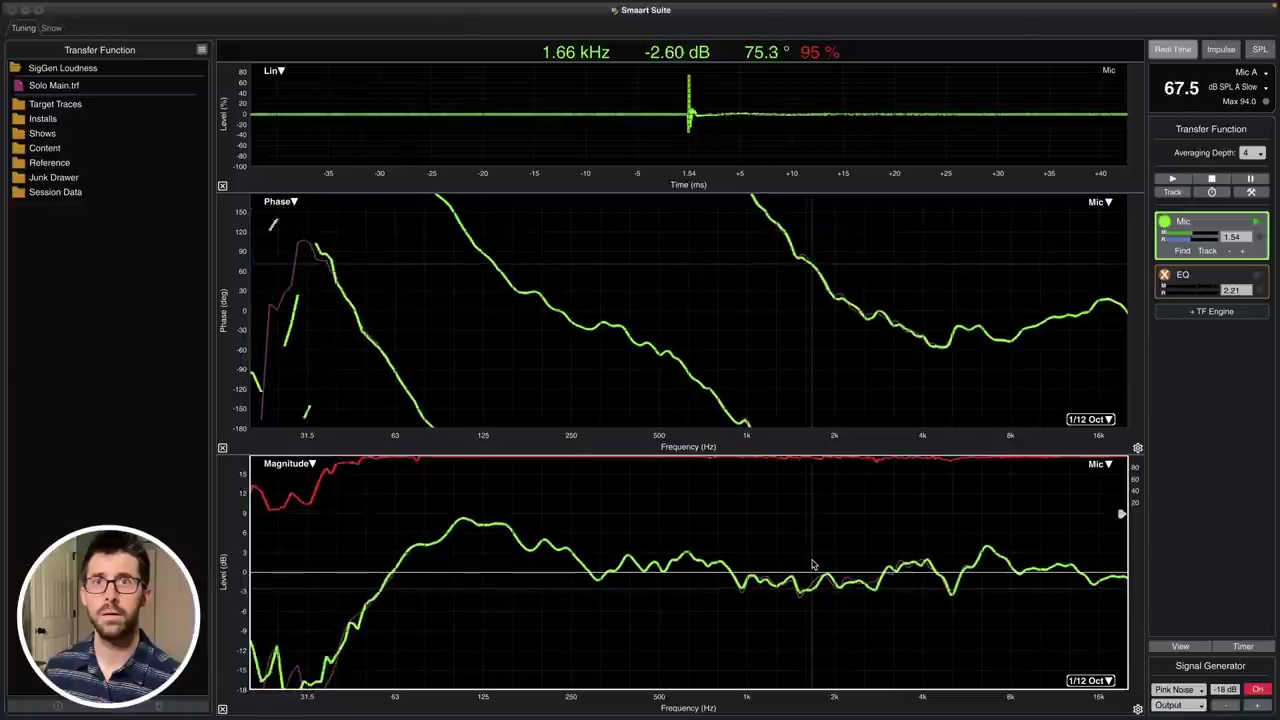
pyautogui.hotkey('alt', 'n')
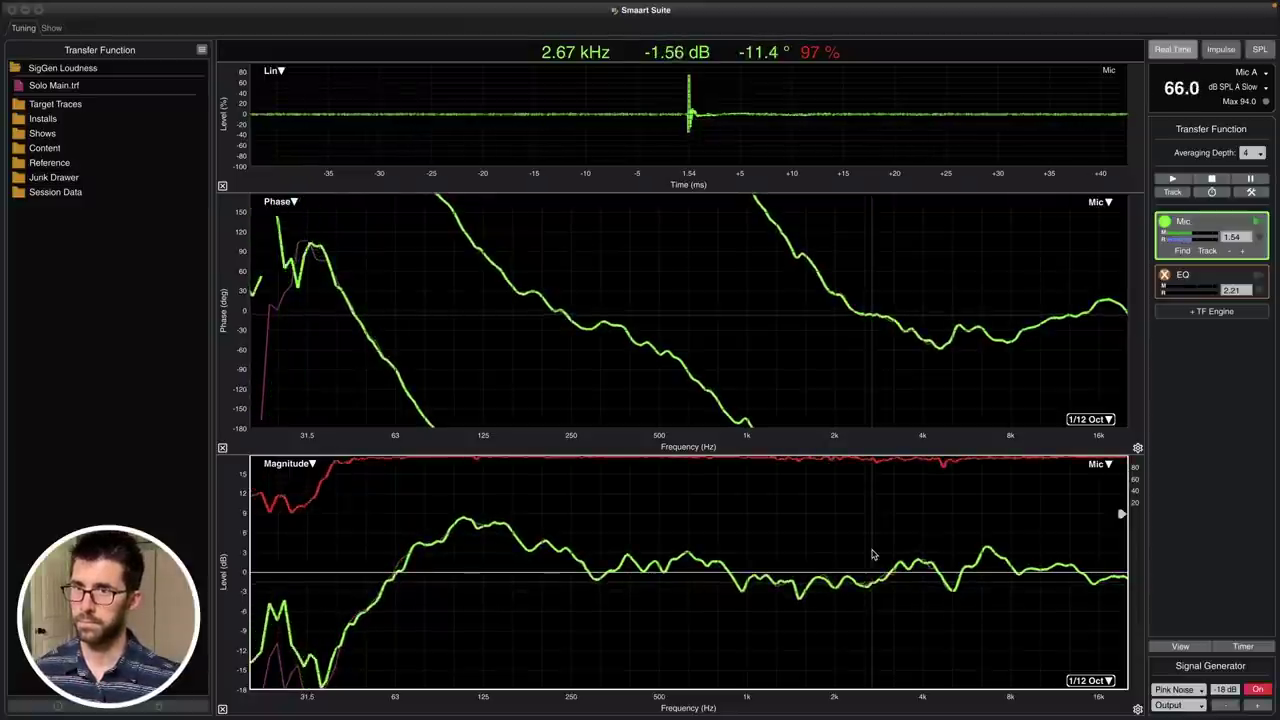
# Capture the current live trace as '-20dB offset'.
pyautogui.press('space')
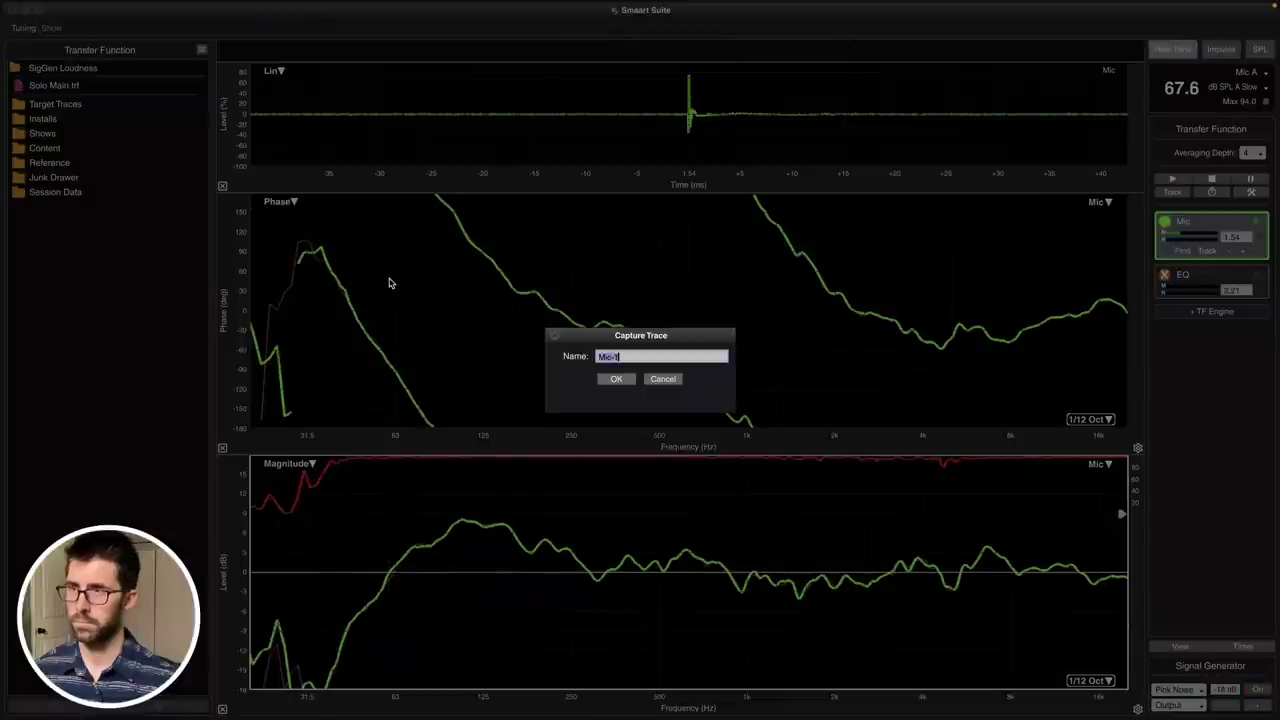
pyautogui.write('47')
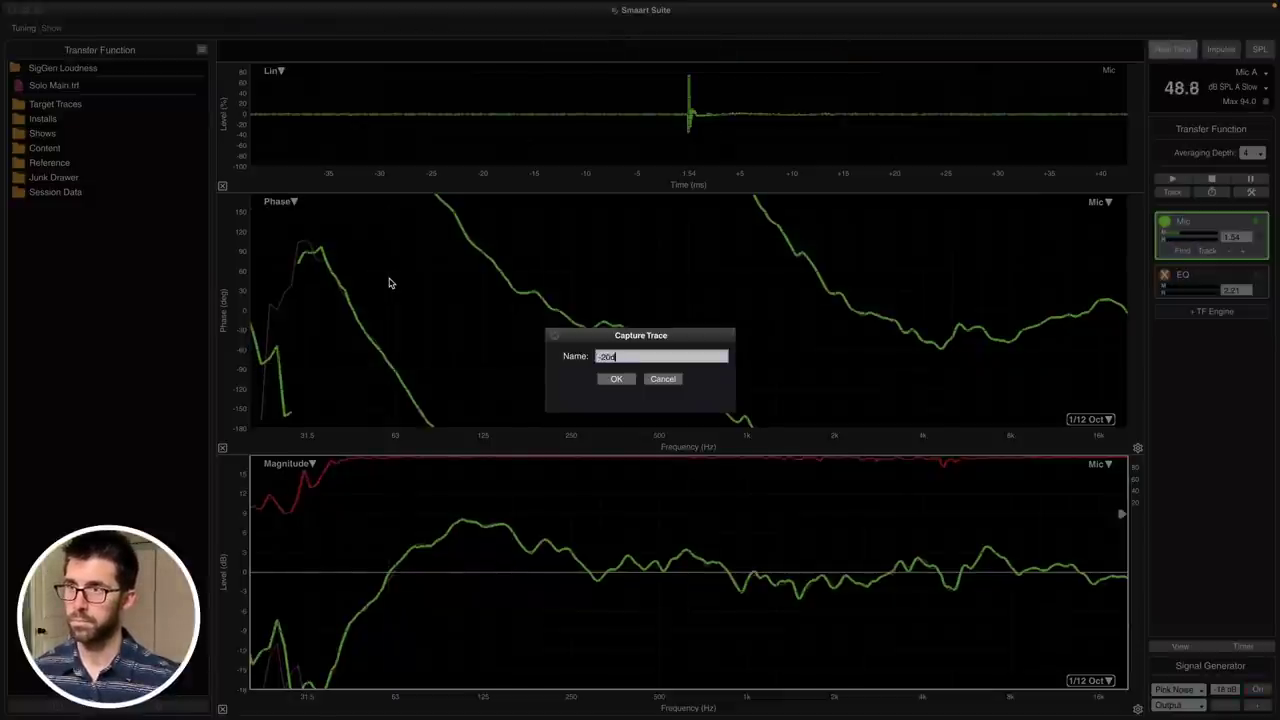
pyautogui.write(' offset')
pyautogui.press('Return')
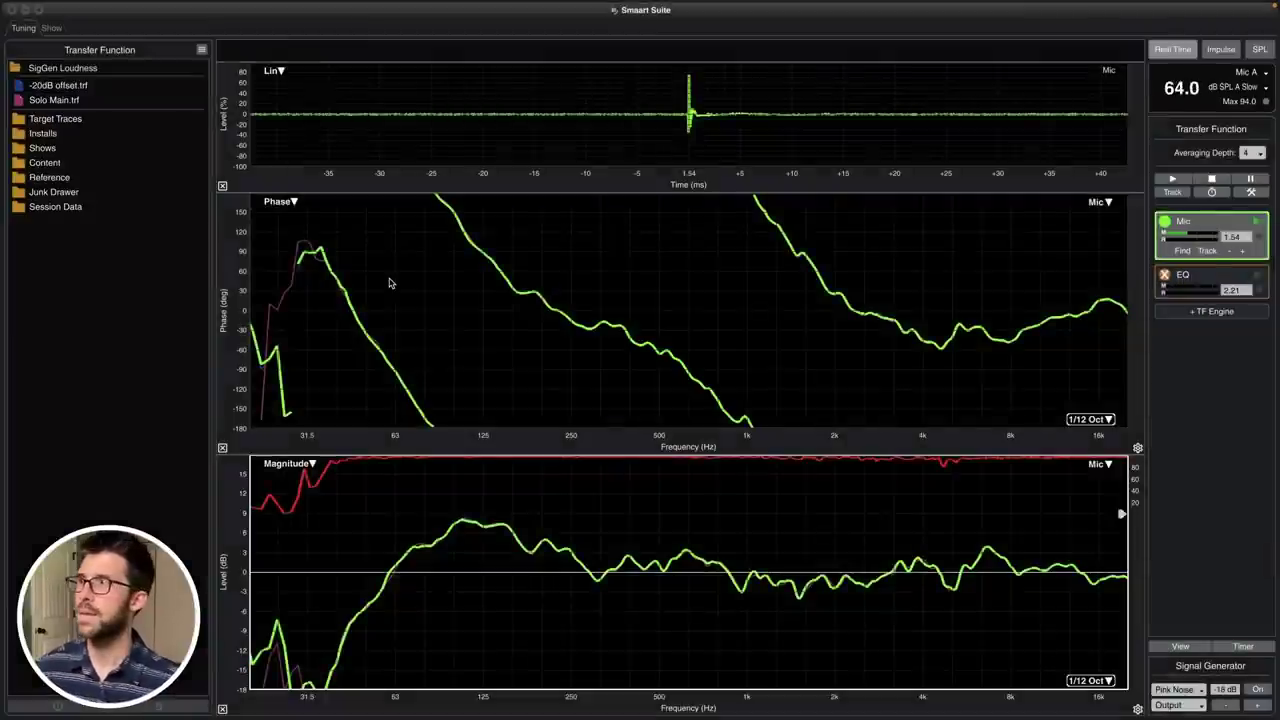
# Compare the Solo Main and -20dB offset traces on the plots.
pyautogui.click(58, 101)
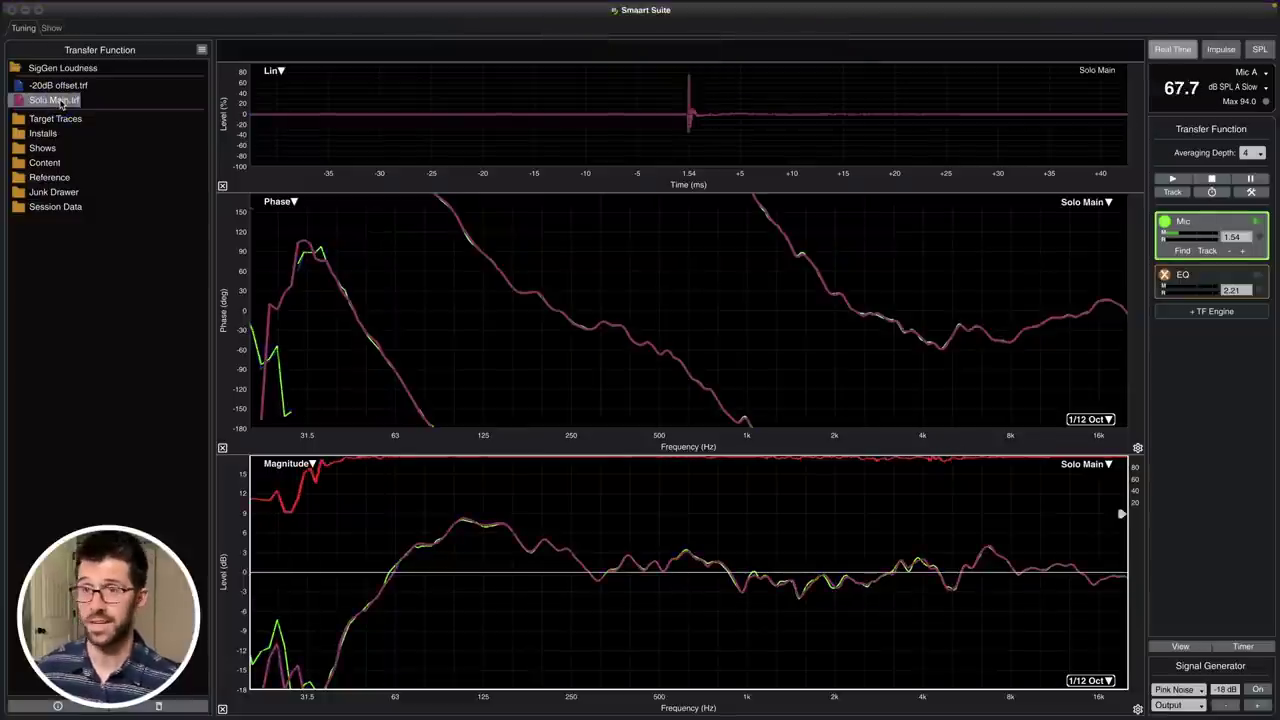
pyautogui.press('Up')
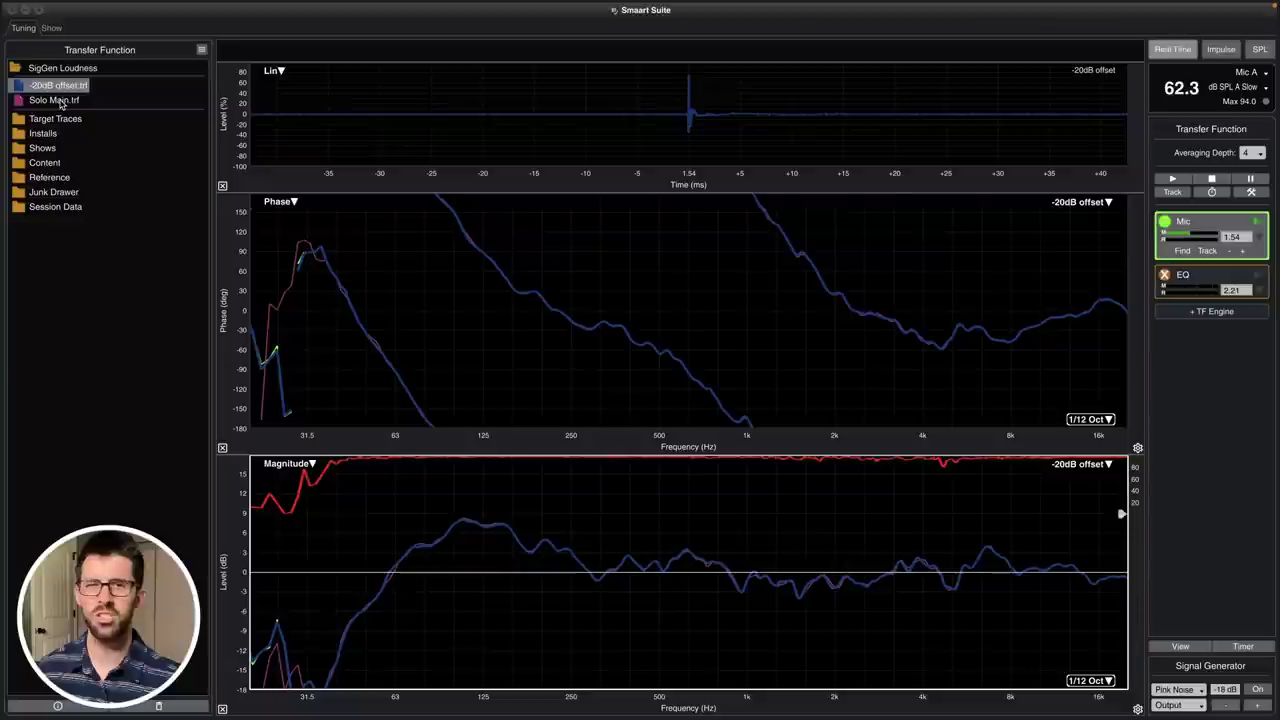
pyautogui.press('Down')
# Bring the live Mic trace back to the front, reading -2.01 dB at 1.62 kHz.
pyautogui.press('Up')
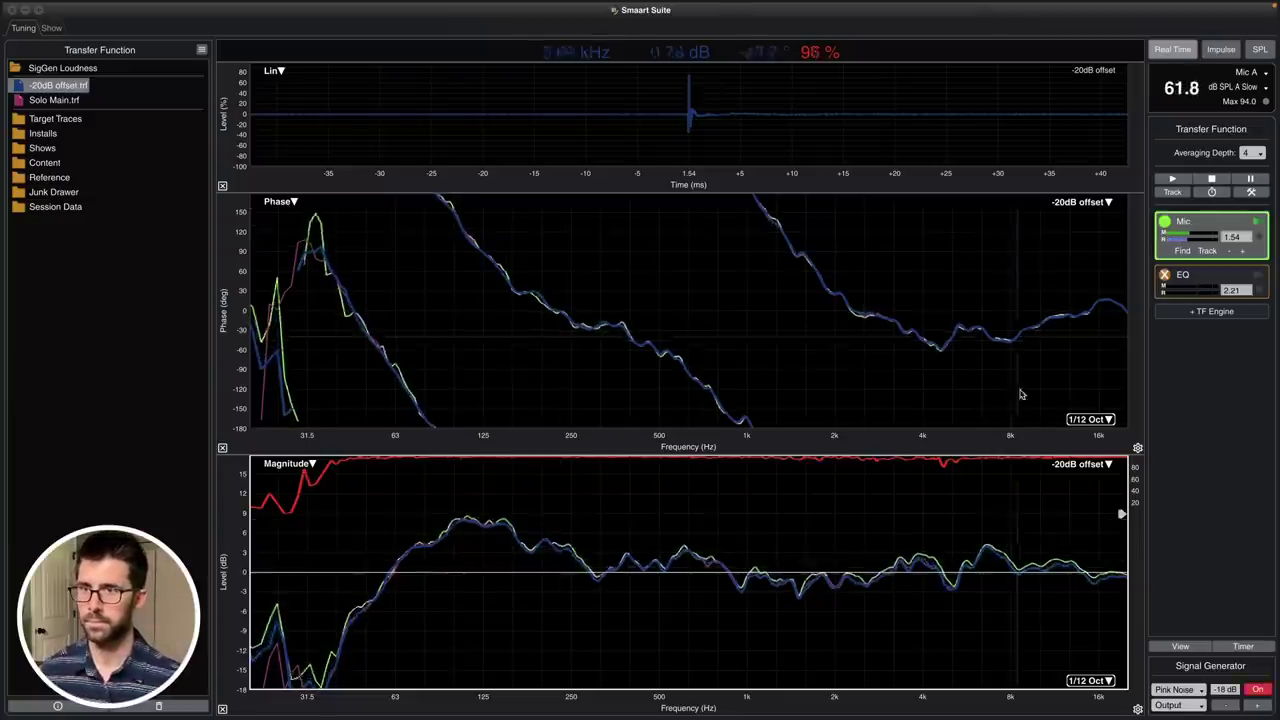
pyautogui.click(816, 535)
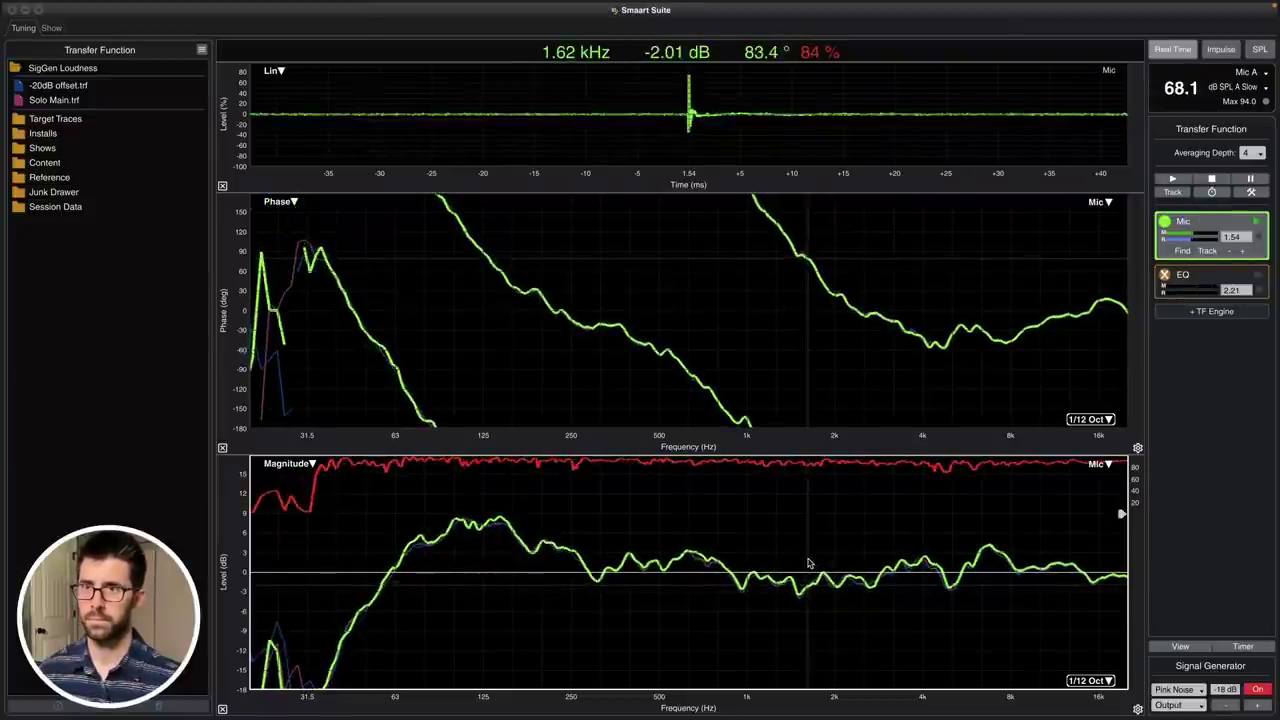
# Capture the live Mic trace under the name '-10dB offset'.
pyautogui.press('space')
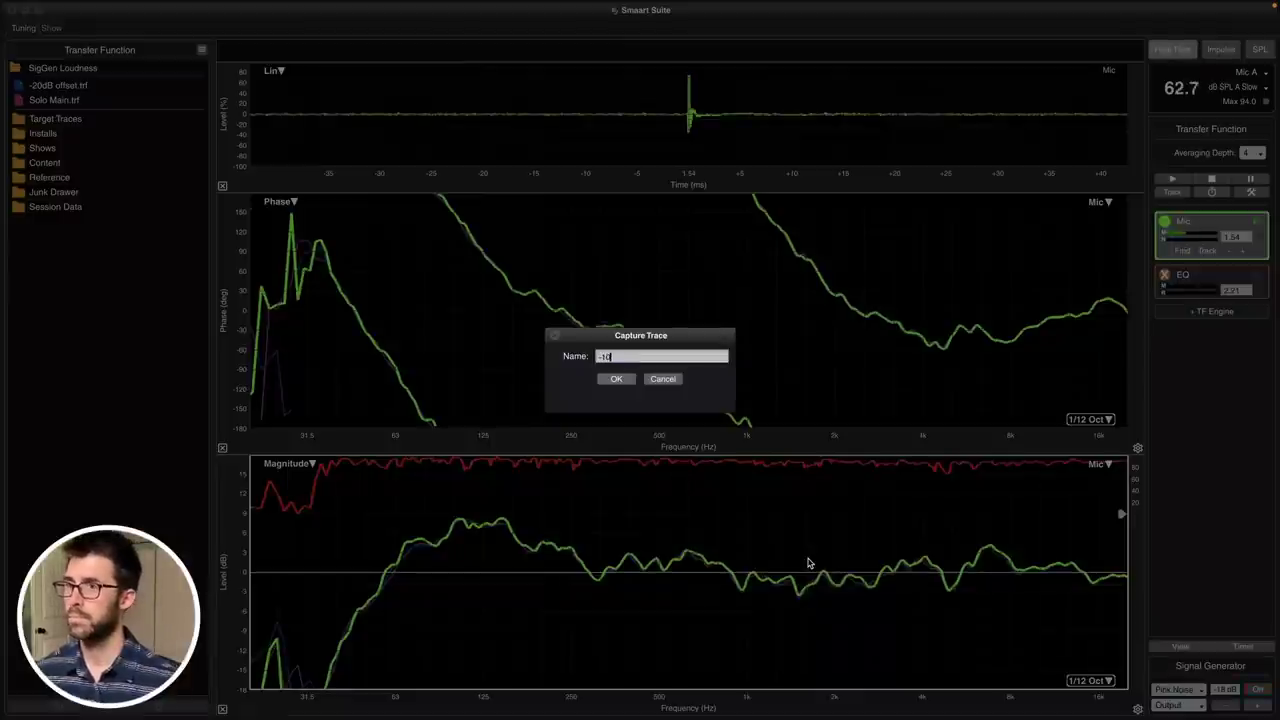
pyautogui.write('-10dB offset')
pyautogui.press('Return')
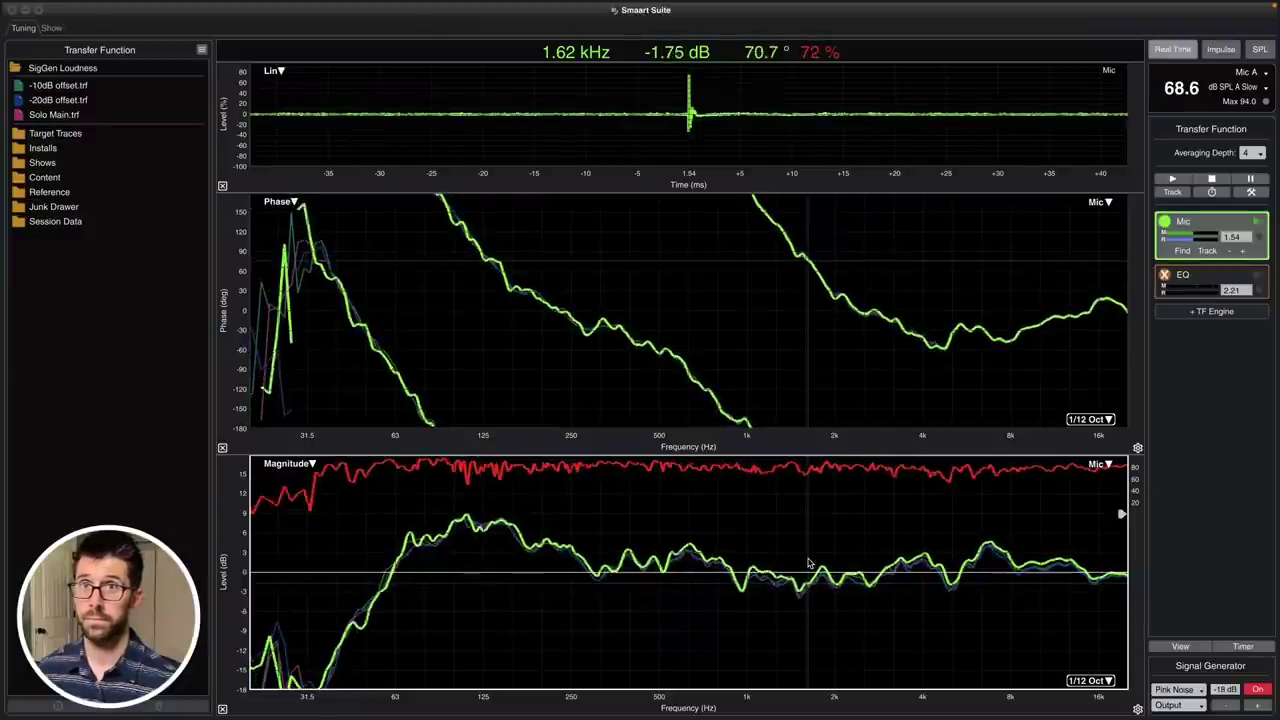
# Capture a fourth trace, replacing the default name with '-6dB offset'.
pyautogui.press('space')
pyautogui.press('BackSpace')
pyautogui.write('-6dB offset')
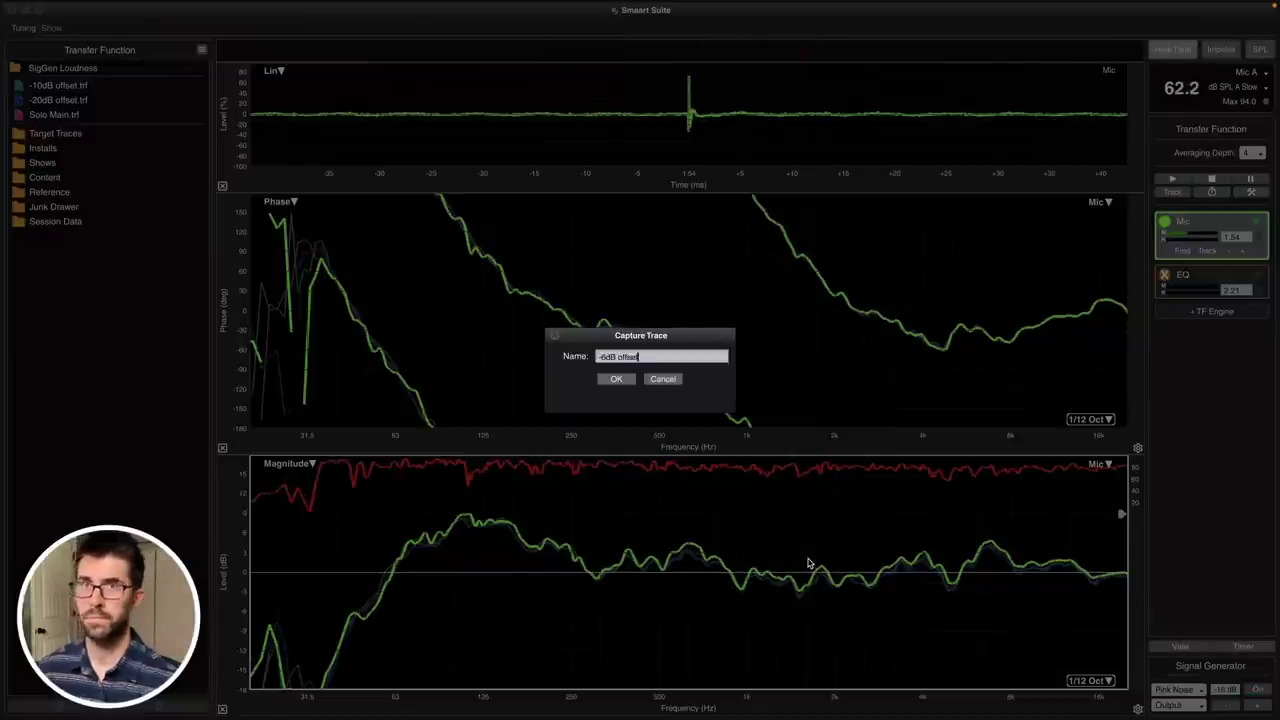
pyautogui.press('Return')
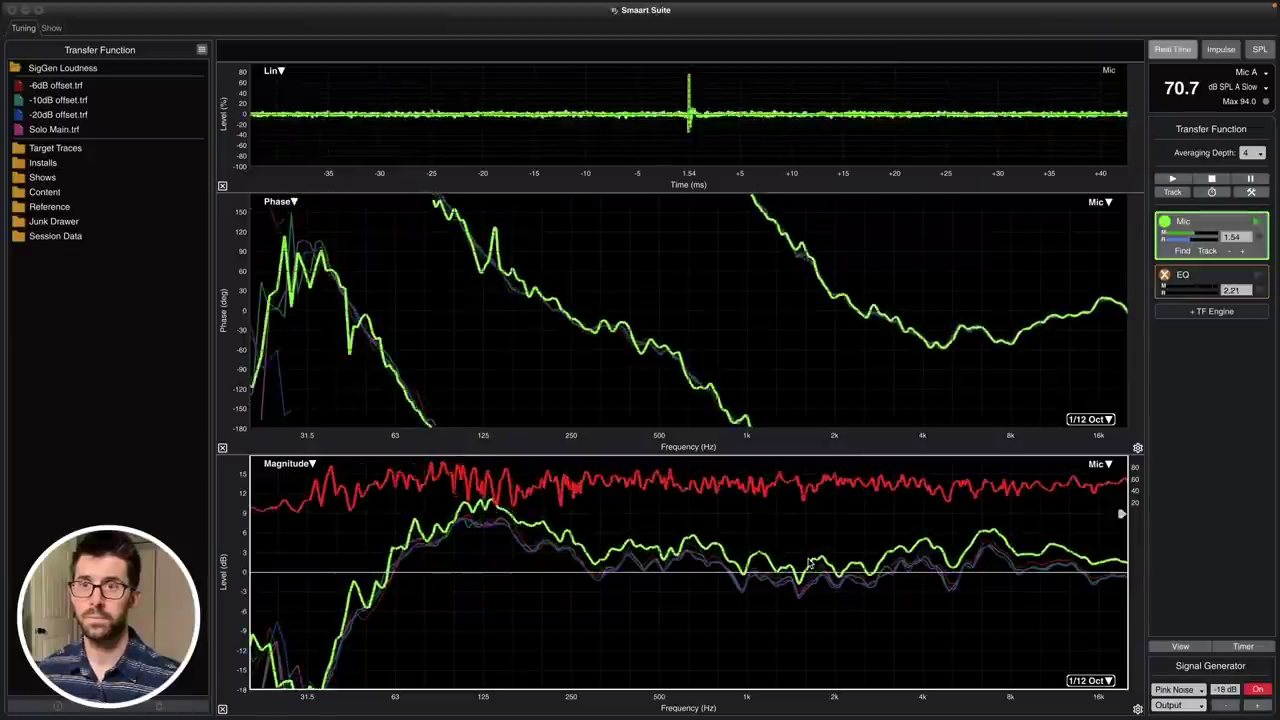
# Capture a fifth trace named '0dB Offset'.
pyautogui.press('space')
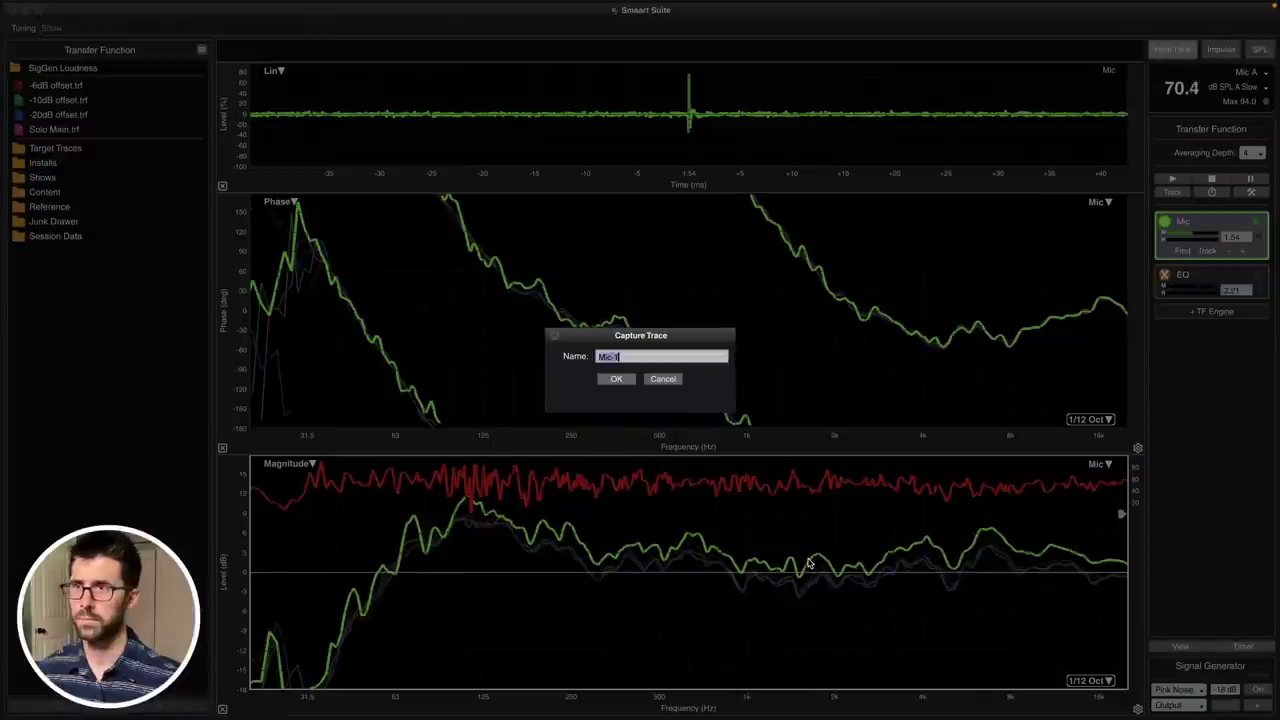
pyautogui.write('gdB Offset')
pyautogui.press('Return')
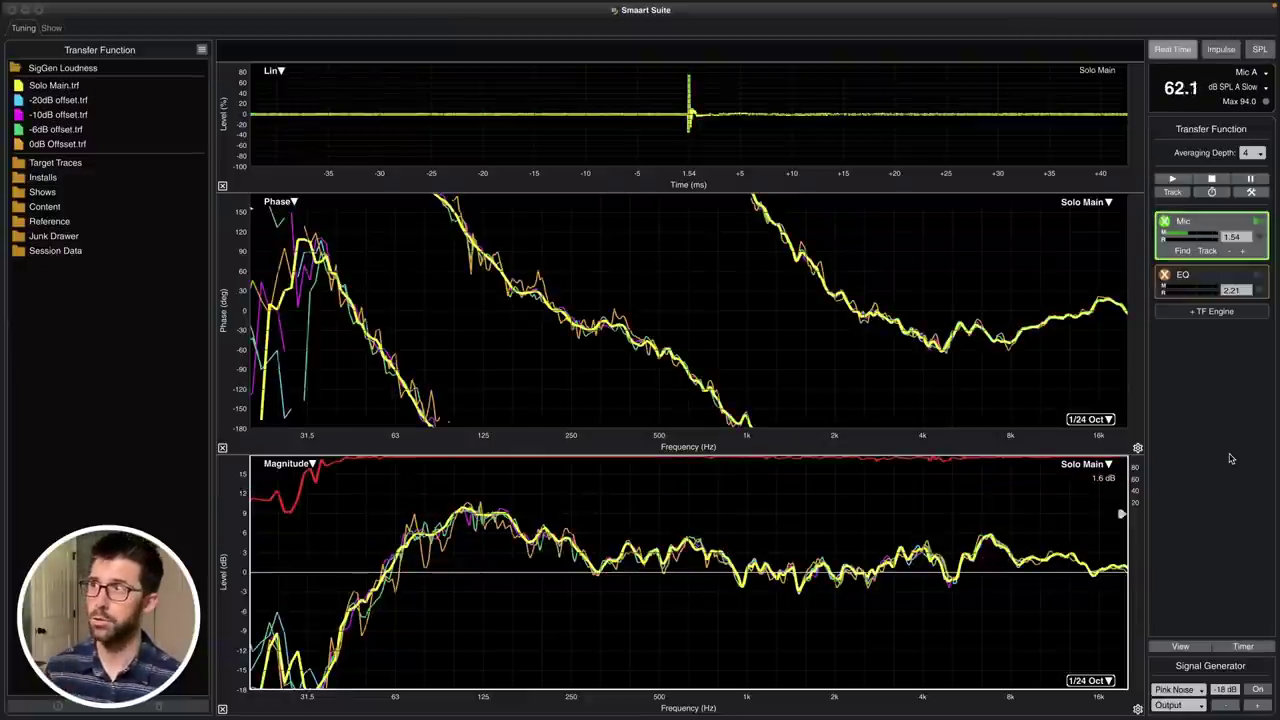
# Select Solo Main, then shift the -20dB offset magnitude trace upward above the others.
pyautogui.click(42, 89)
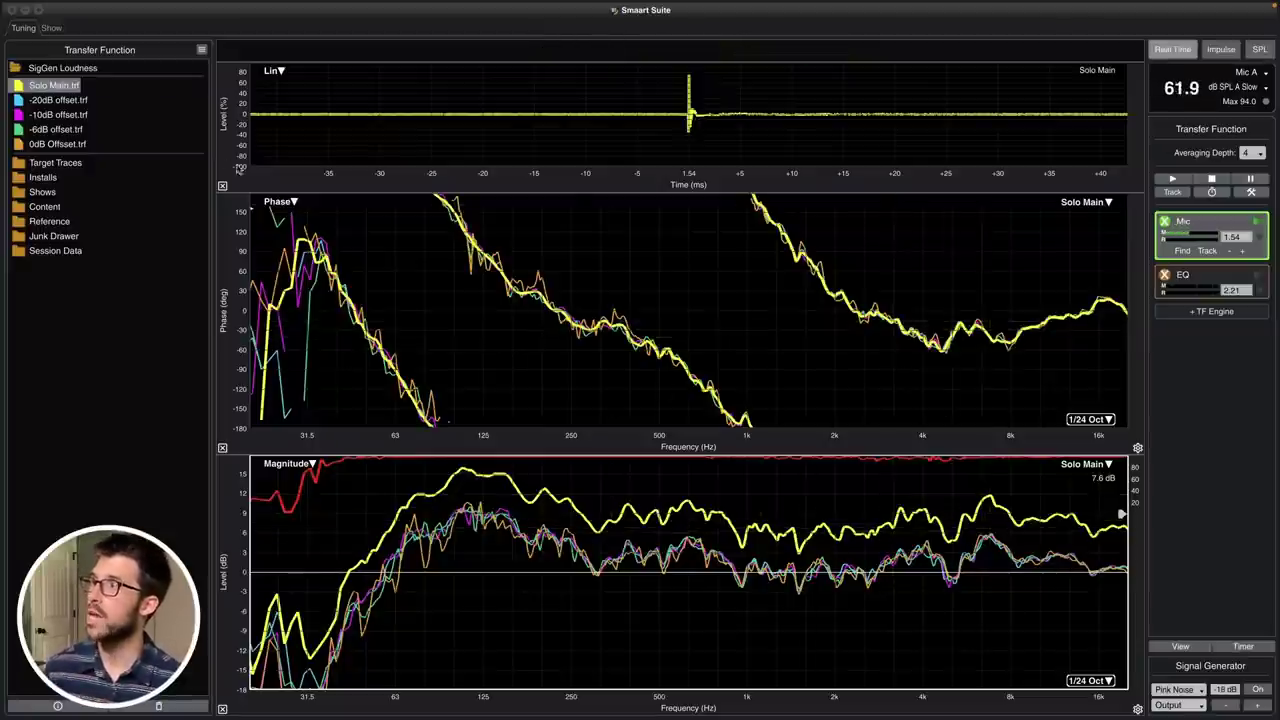
pyautogui.click(62, 100)
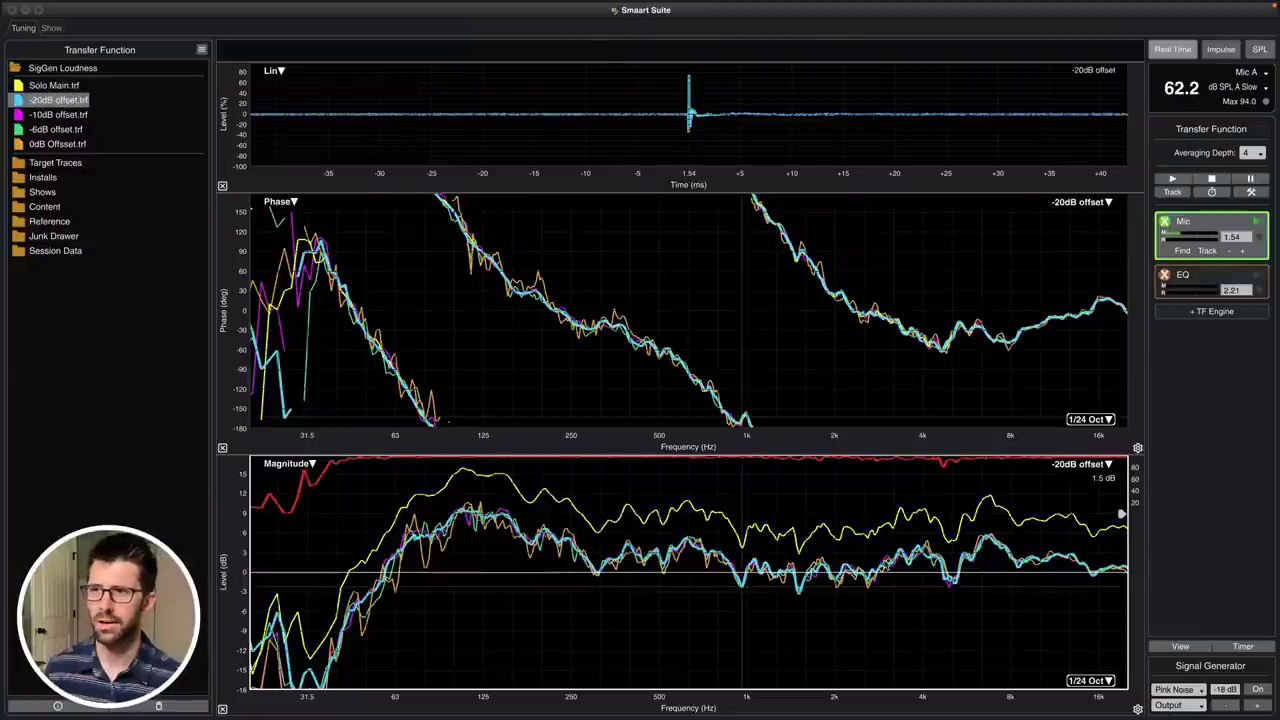
pyautogui.press('Up')
pyautogui.press('Up')
pyautogui.press('Up')
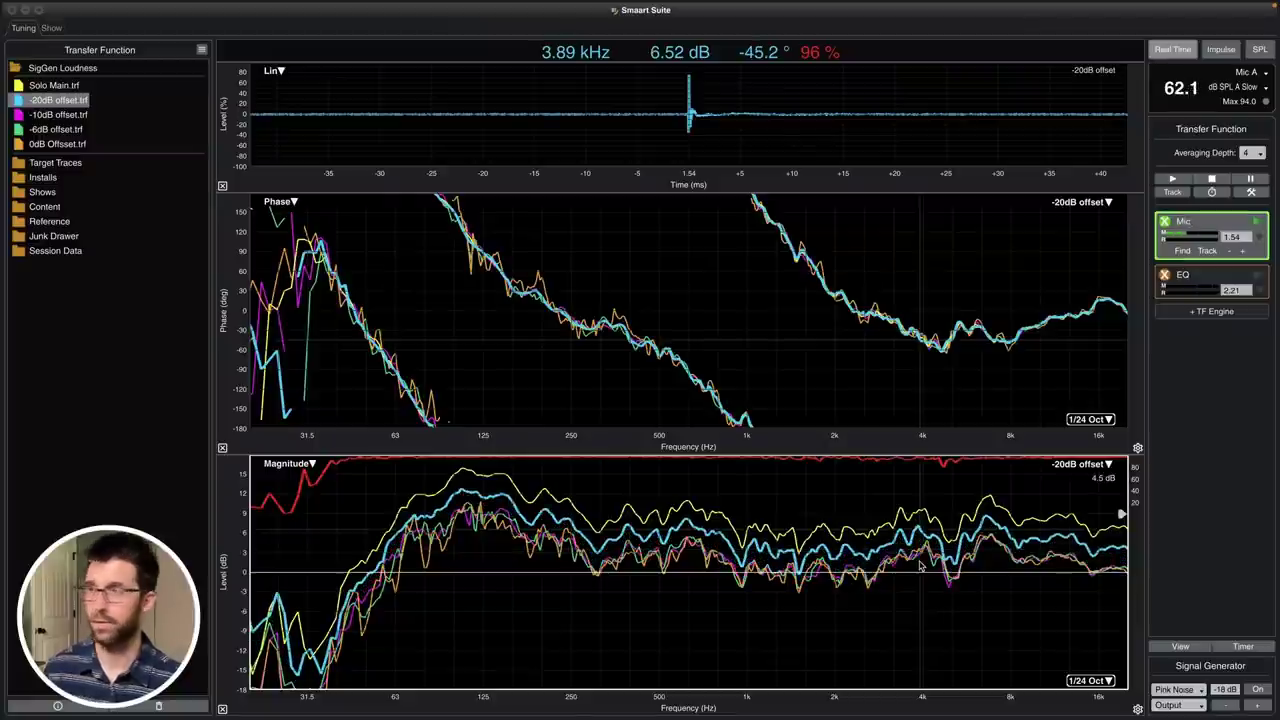
pyautogui.click(60, 143)
pyautogui.click(60, 115)
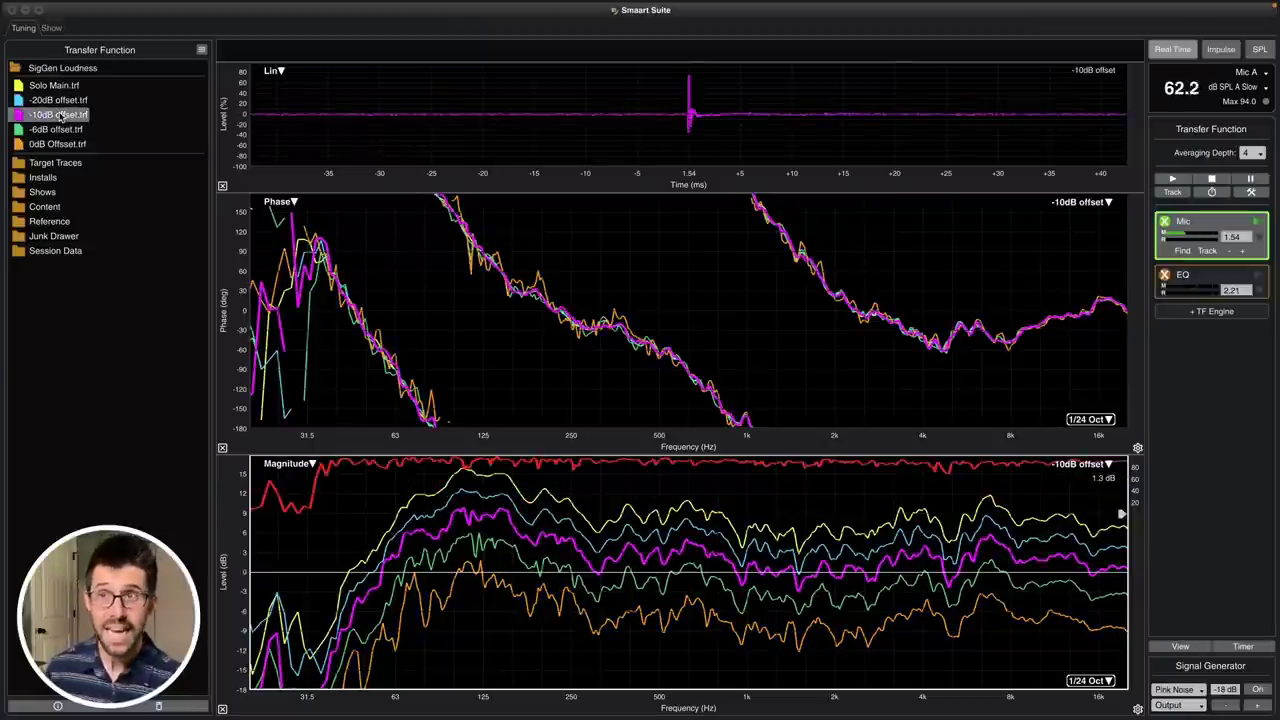
pyautogui.press('Up')
pyautogui.press('Down')
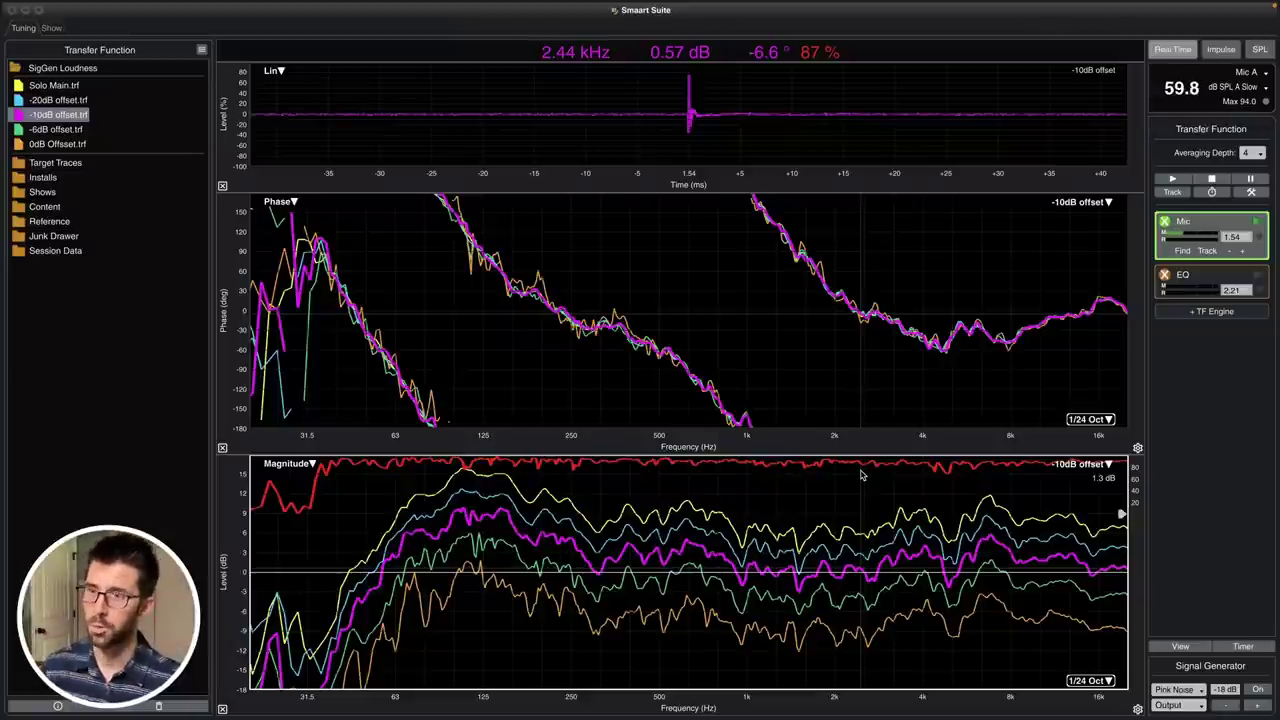
# Bring the -6dB offset trace, then the 0dB Offset trace, to the front.
pyautogui.click(58, 130)
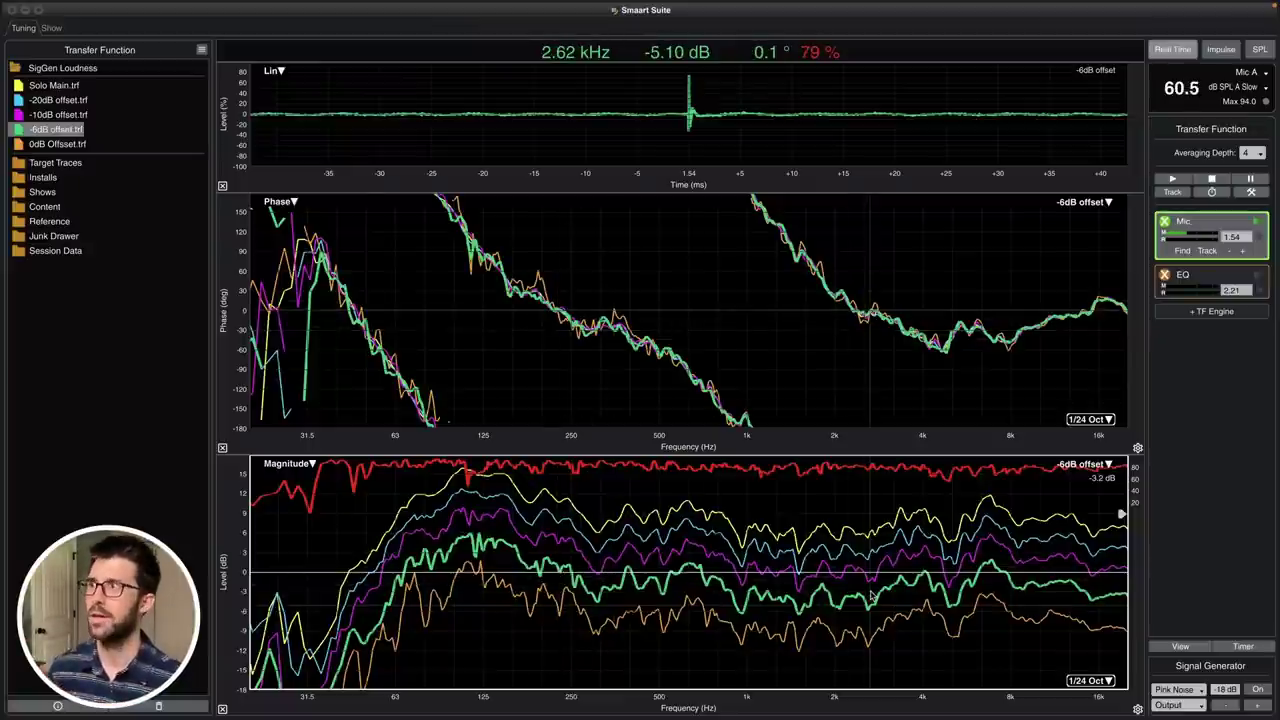
pyautogui.click(58, 145)
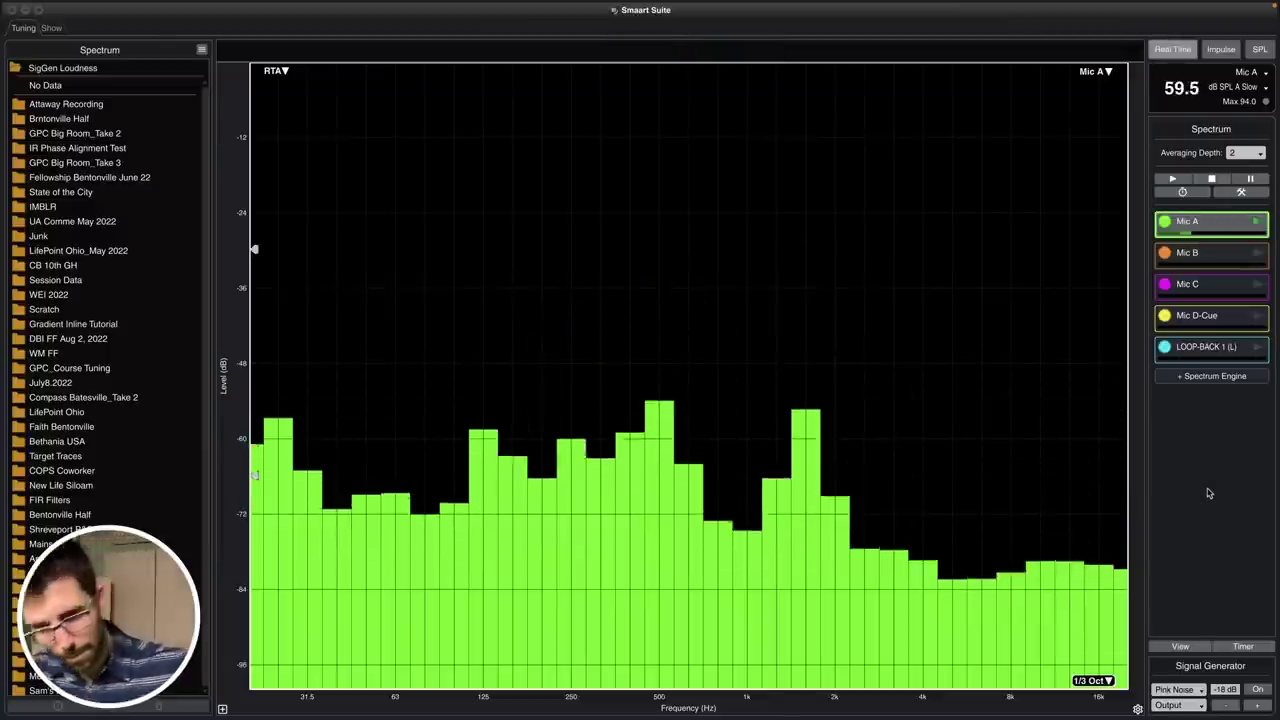
# Start pink noise and capture the live RTA spectrum as '67dBA'.
pyautogui.hotkey('alt', 'n')
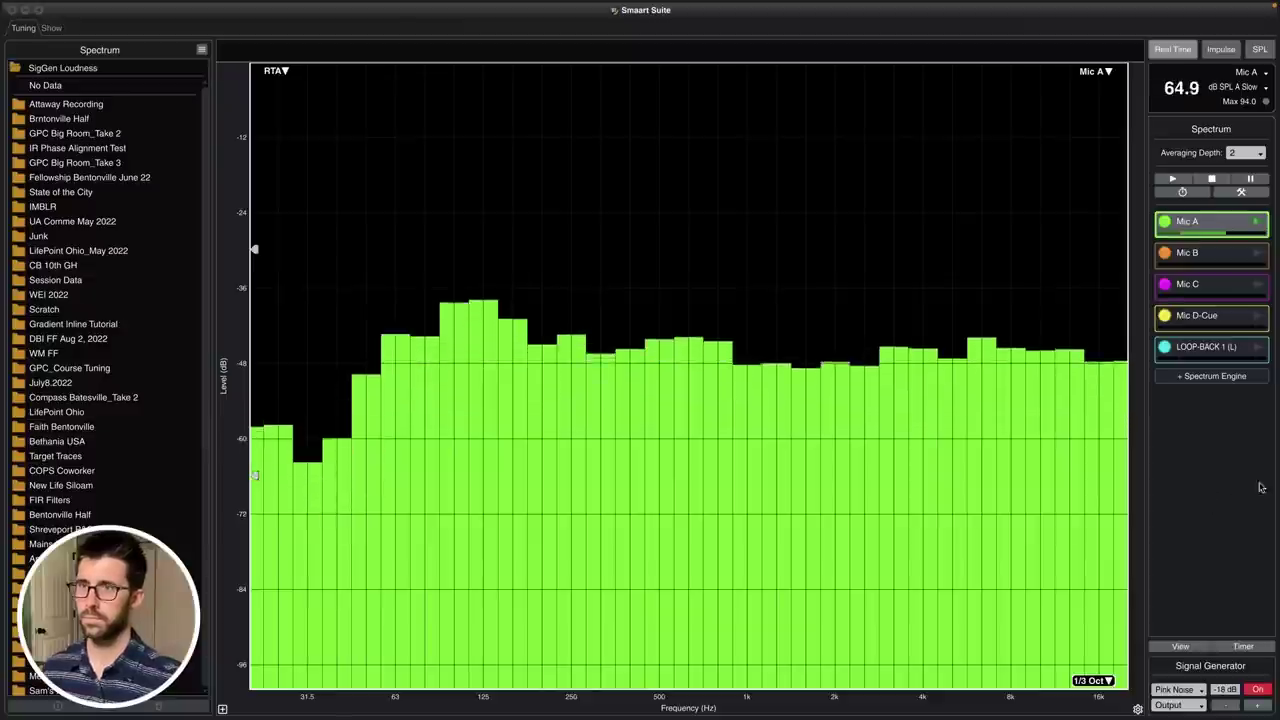
pyautogui.press('space')
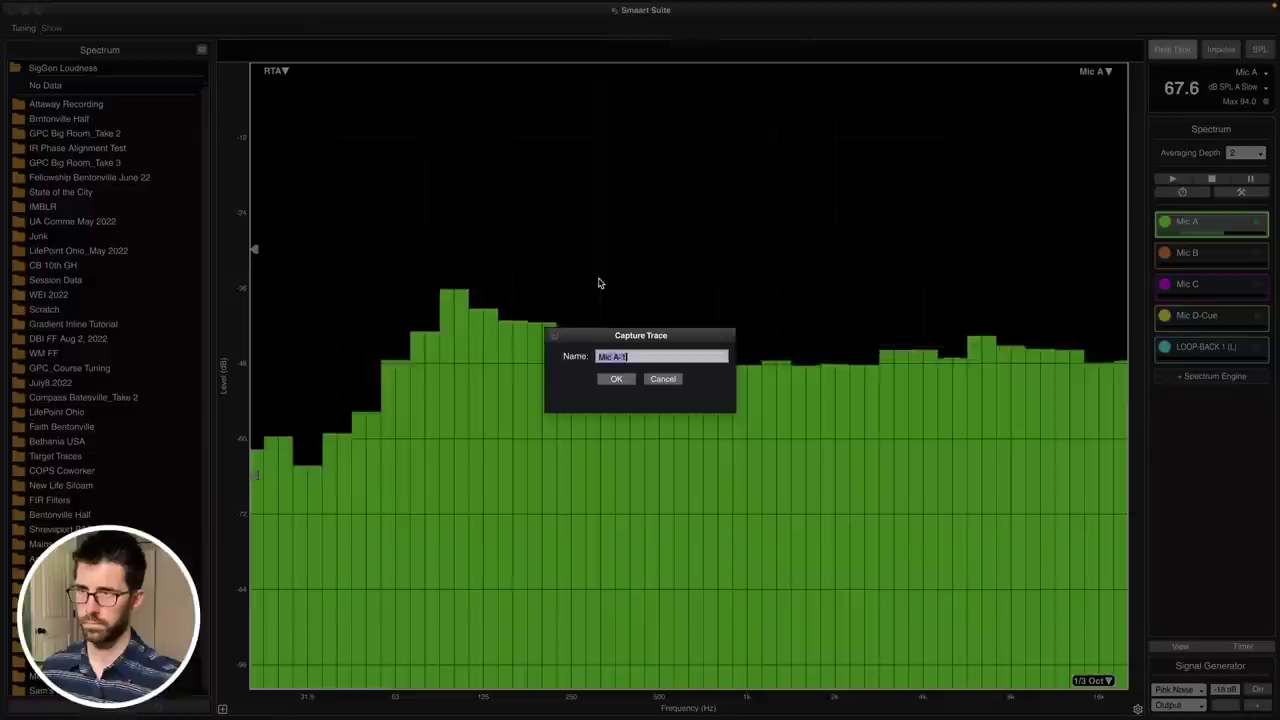
pyautogui.write('67dBA')
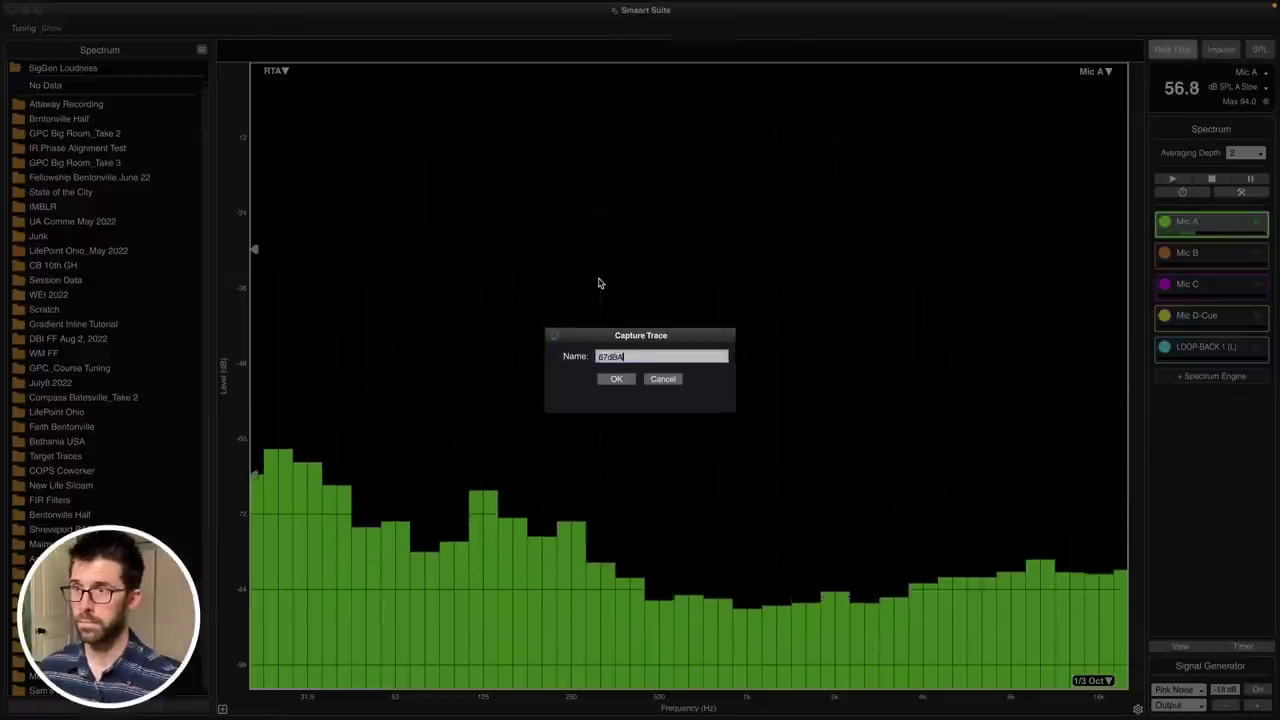
pyautogui.press('Return')
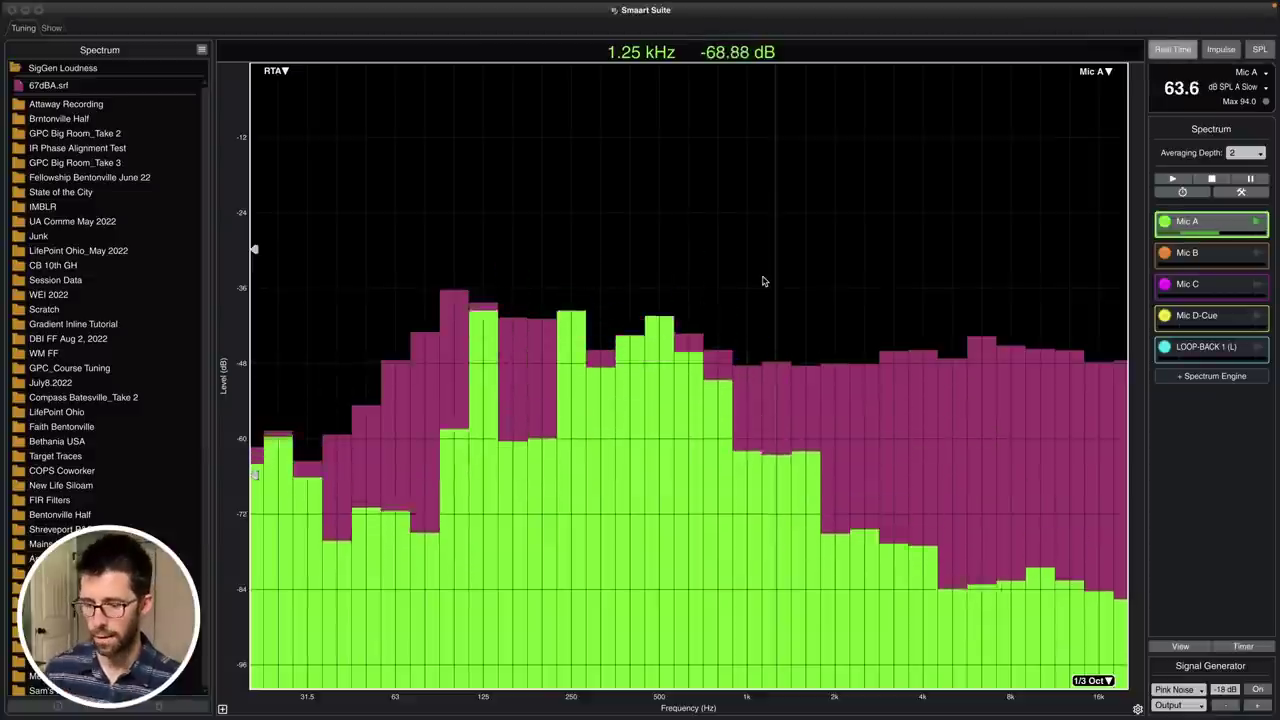
# Return to the Transfer Function view and start the live Mic measurement, showing 1.54 ms delay.
pyautogui.press('t')
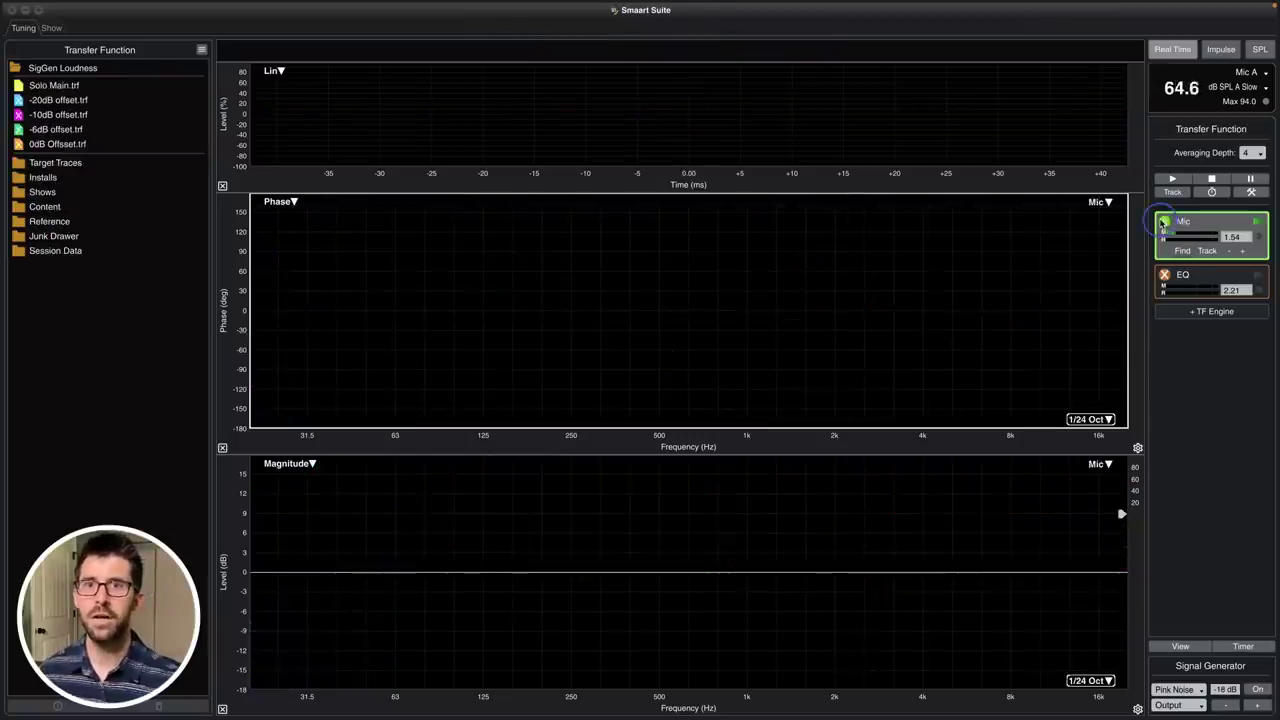
pyautogui.click(1216, 223)
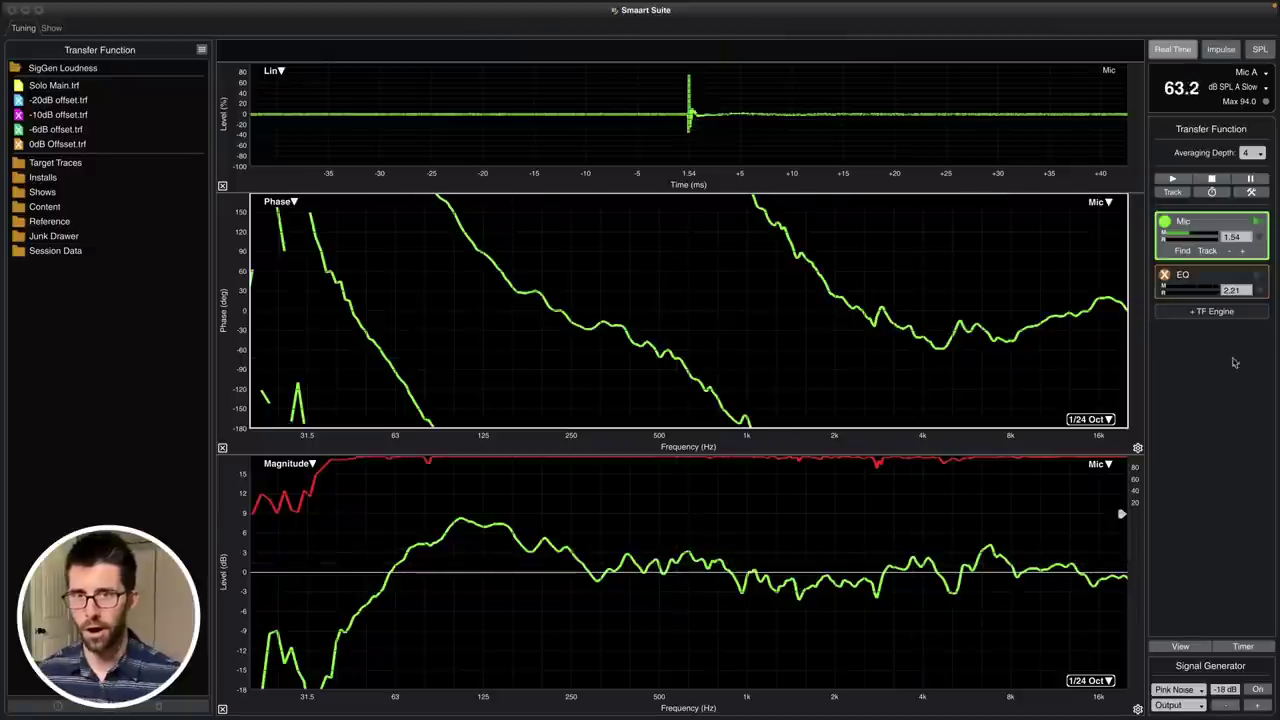
# Tune the pink-noise generator level, trying -41 dB before settling at -36 dB.
pyautogui.click(1222, 705)
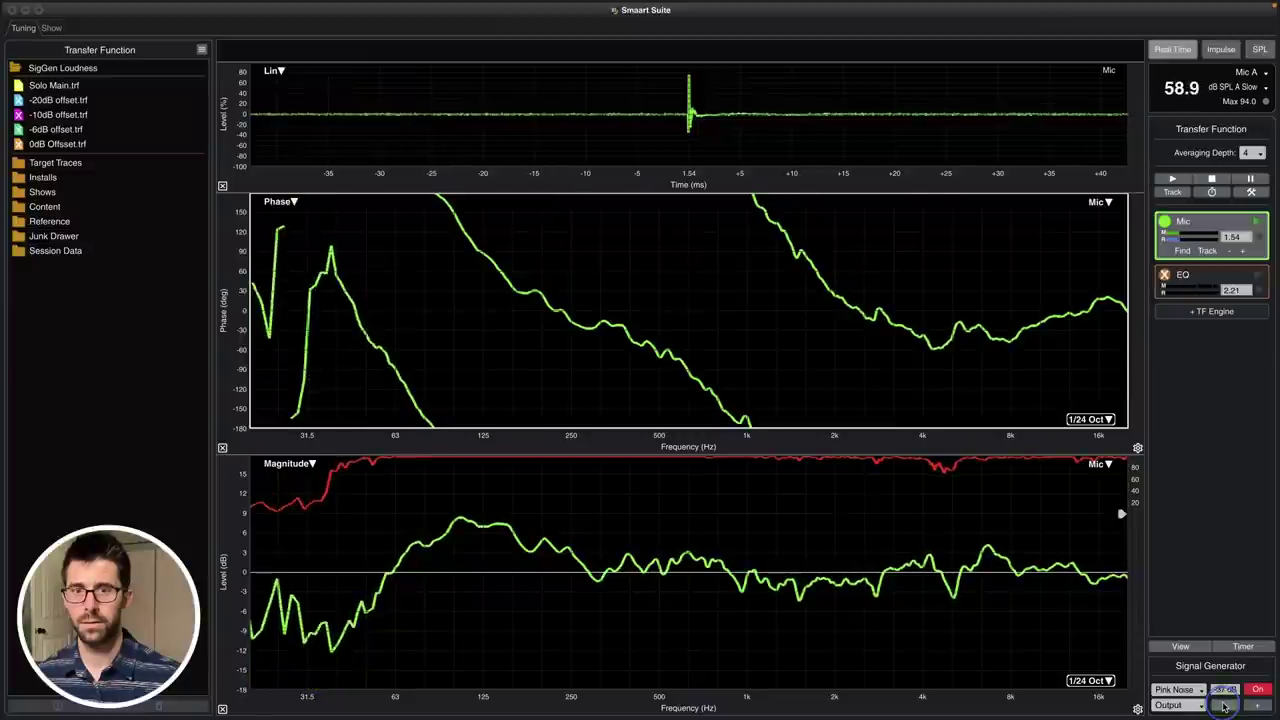
pyautogui.click(1246, 707)
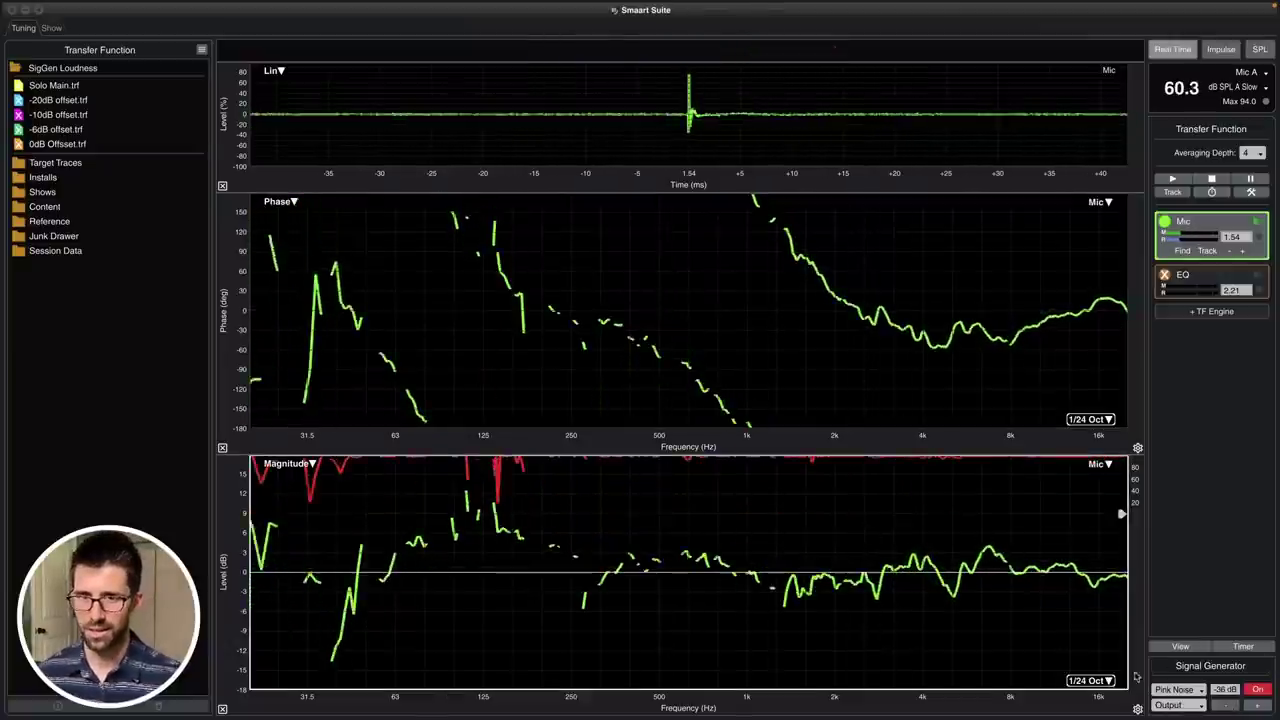
pyautogui.click(1229, 705)
pyautogui.click(1229, 705)
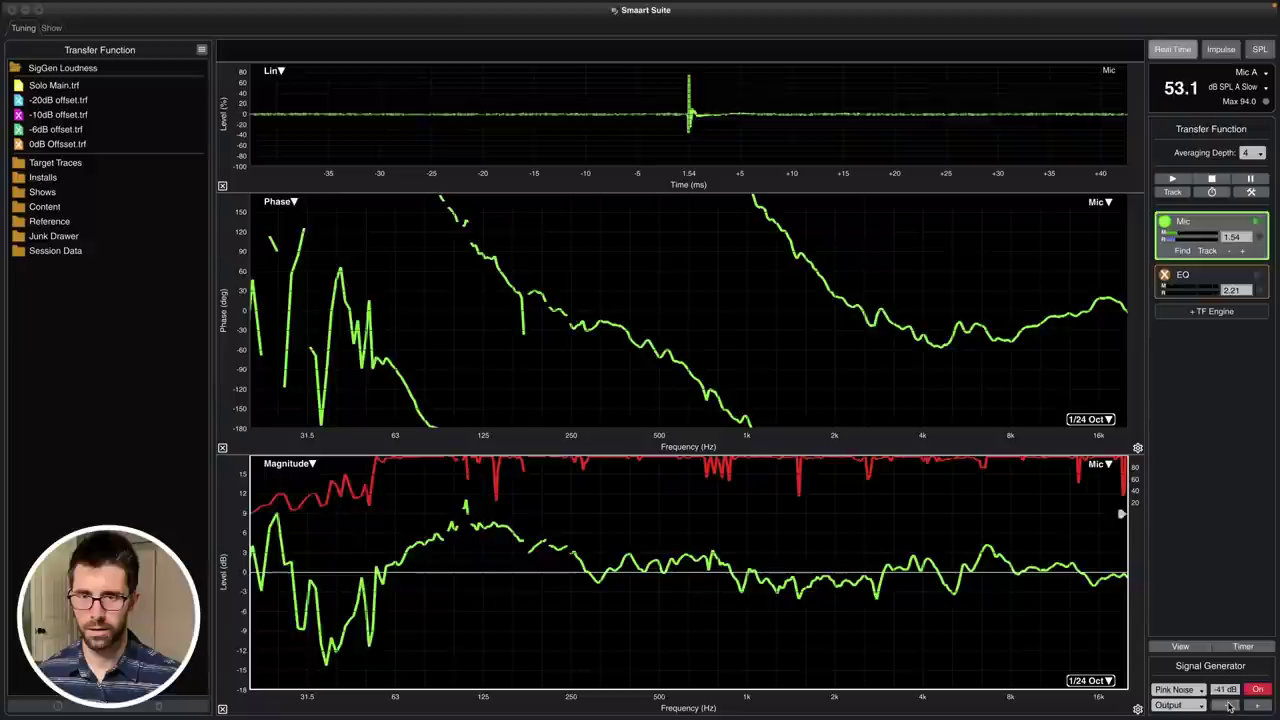
pyautogui.hotkey('alt', 'g')
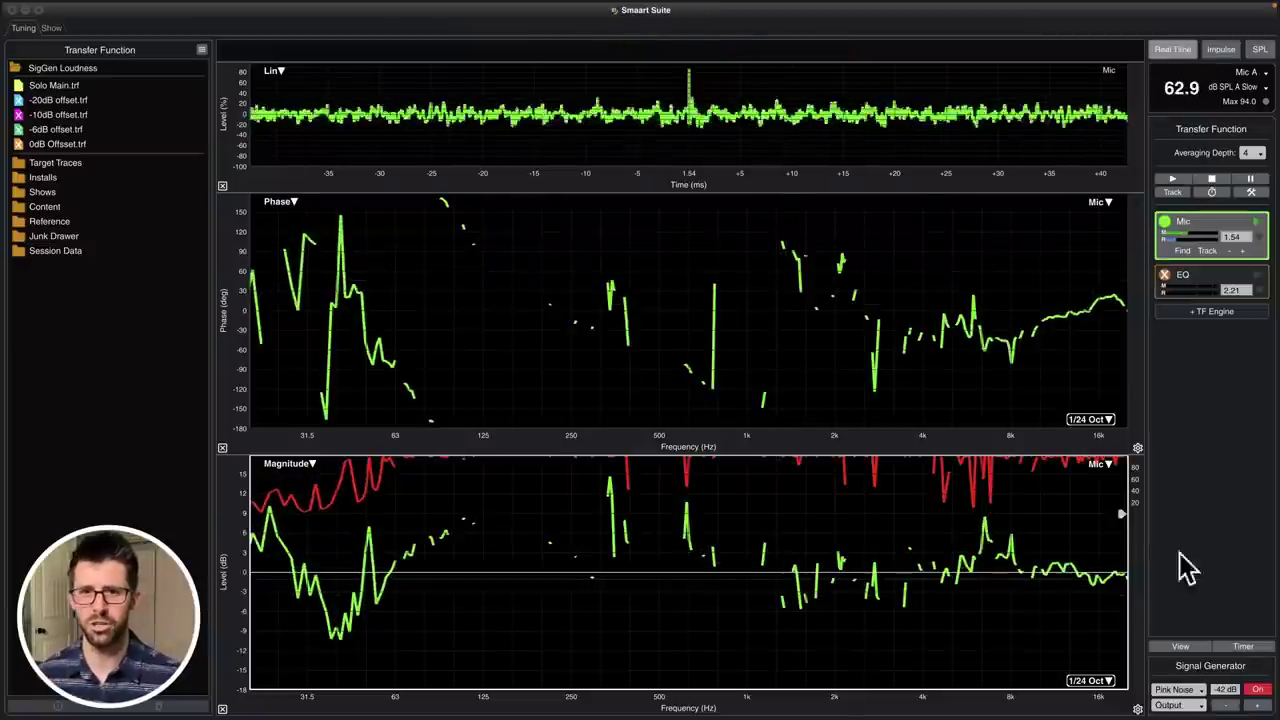
pyautogui.click(1261, 707)
pyautogui.click(1261, 707)
pyautogui.click(1261, 707)
pyautogui.click(1261, 707)
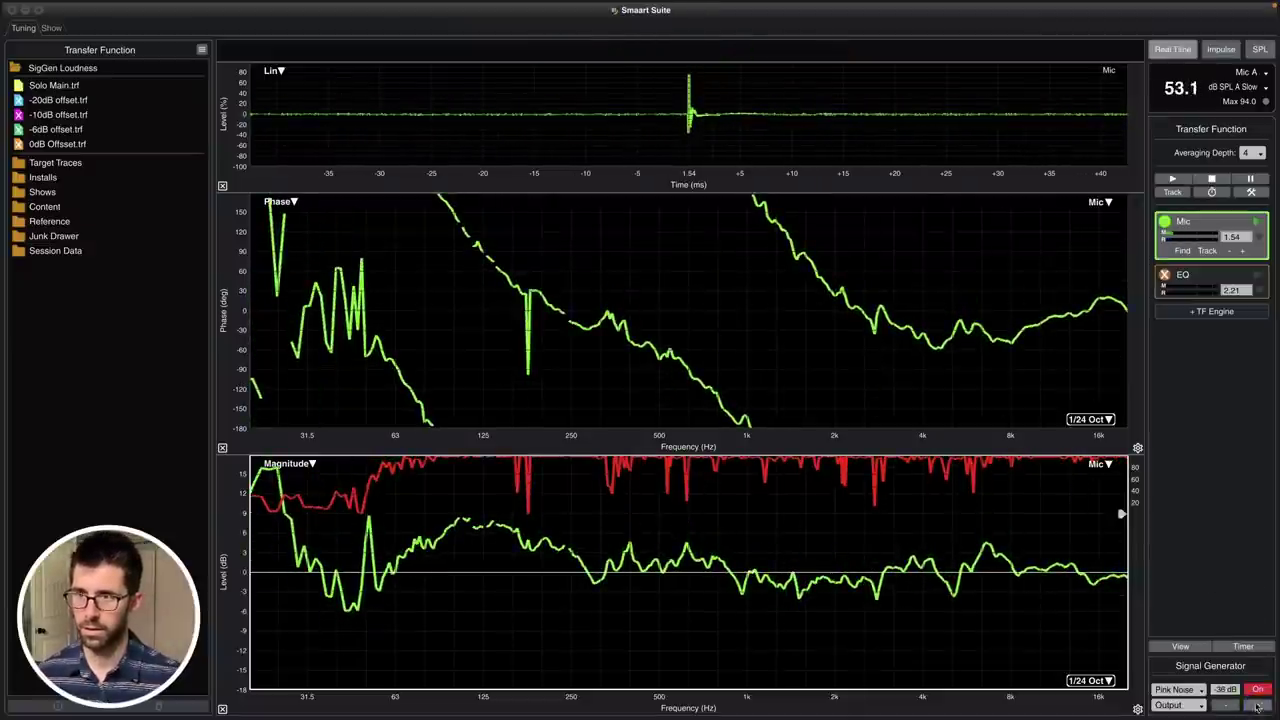
pyautogui.click(1256, 705)
pyautogui.click(1256, 705)
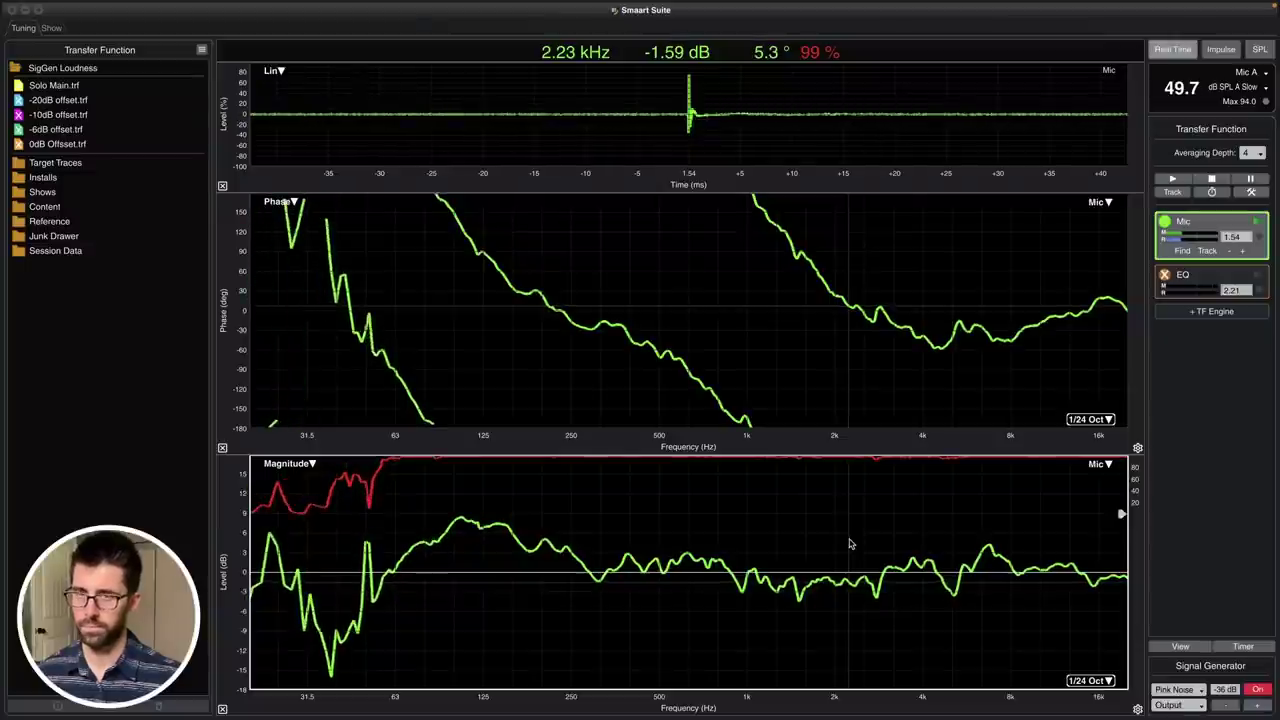
# Capture the live Mic trace as 49dBA.trf and display it in the plots.
pyautogui.press('space')
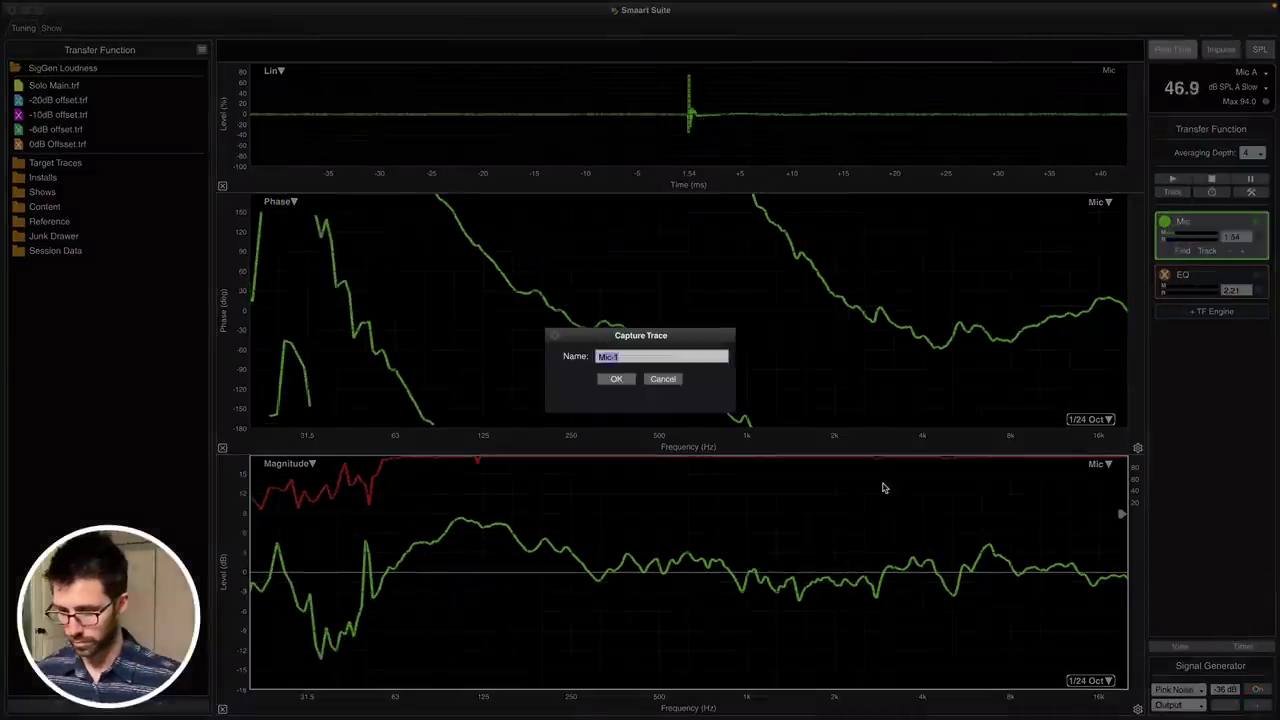
pyautogui.press('Return')
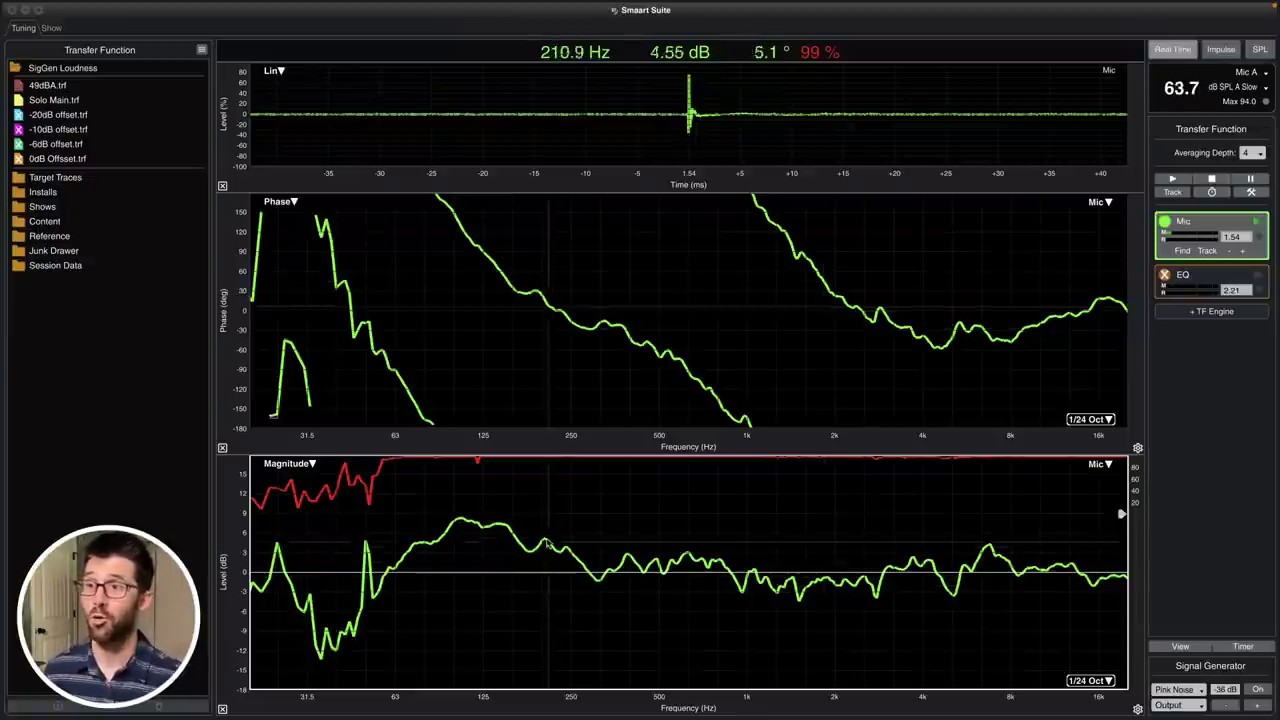
pyautogui.click(47, 86)
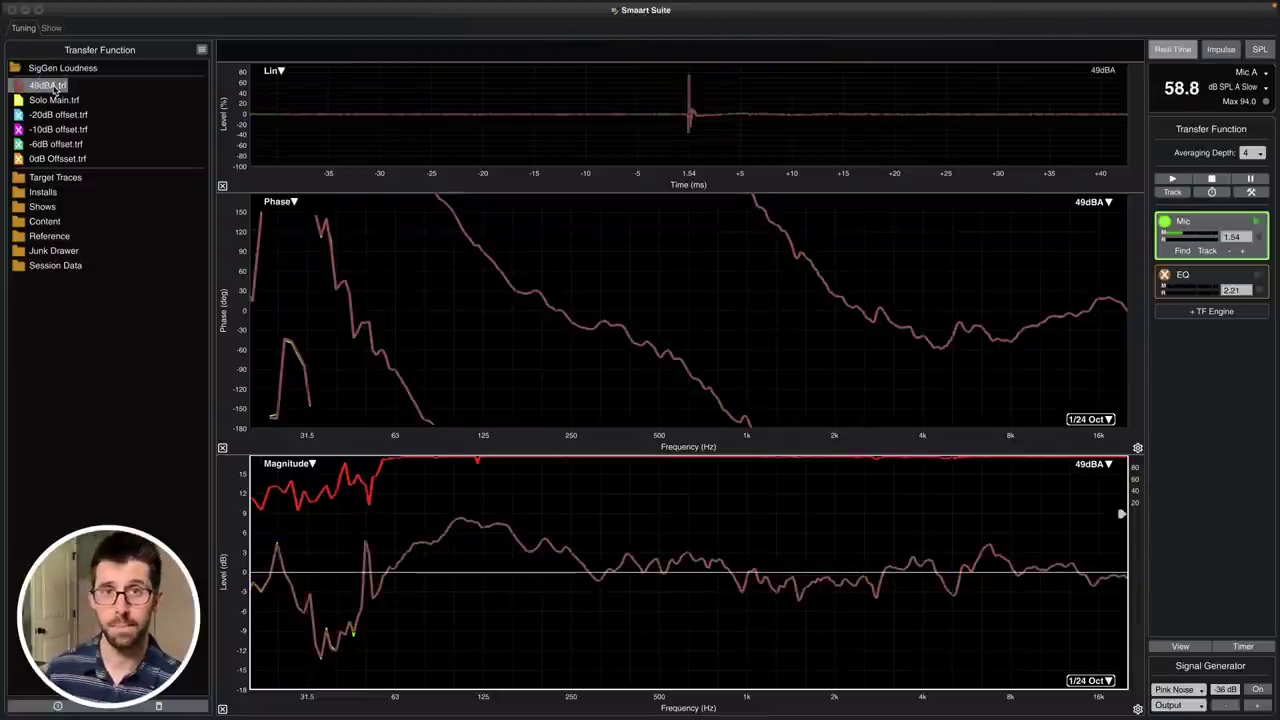